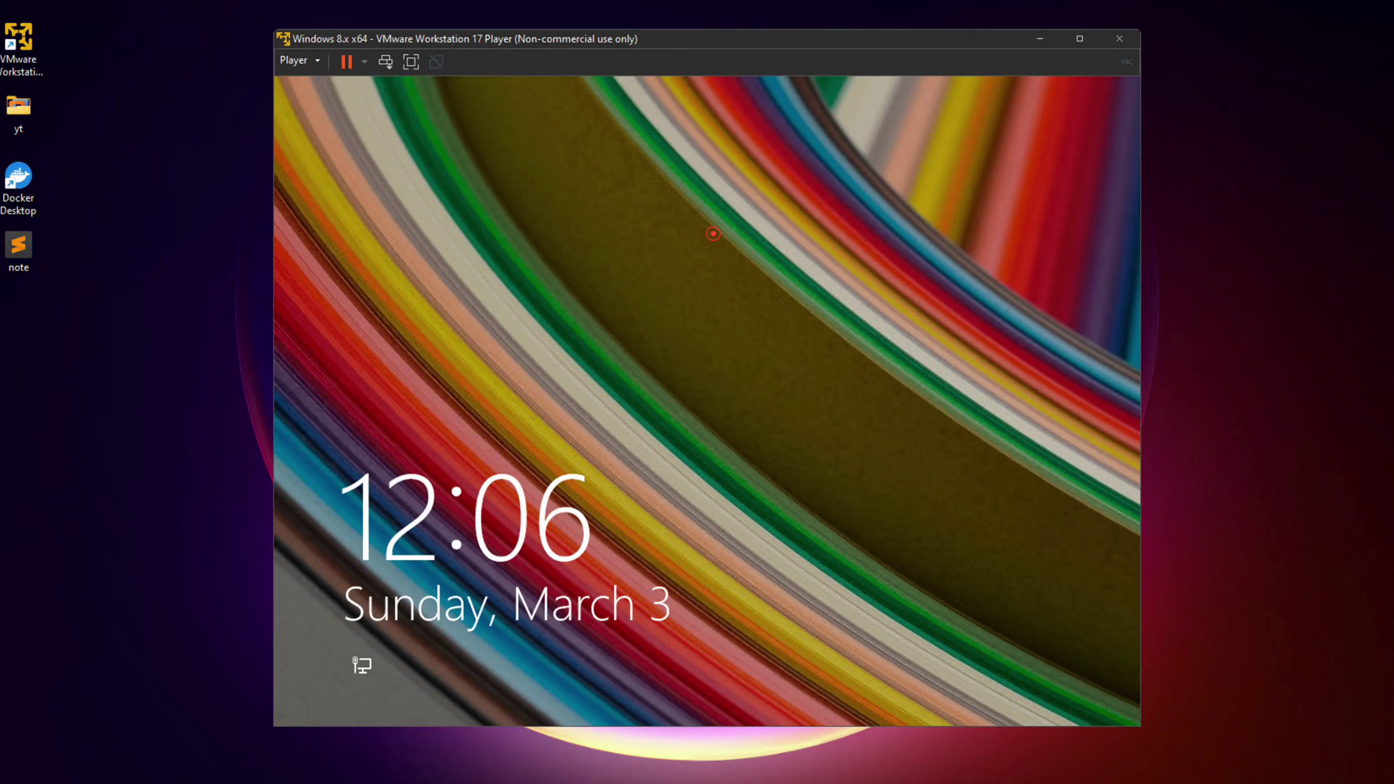
Sign in to the Windows 8.x x64 guest with the account password.
click(690, 384)
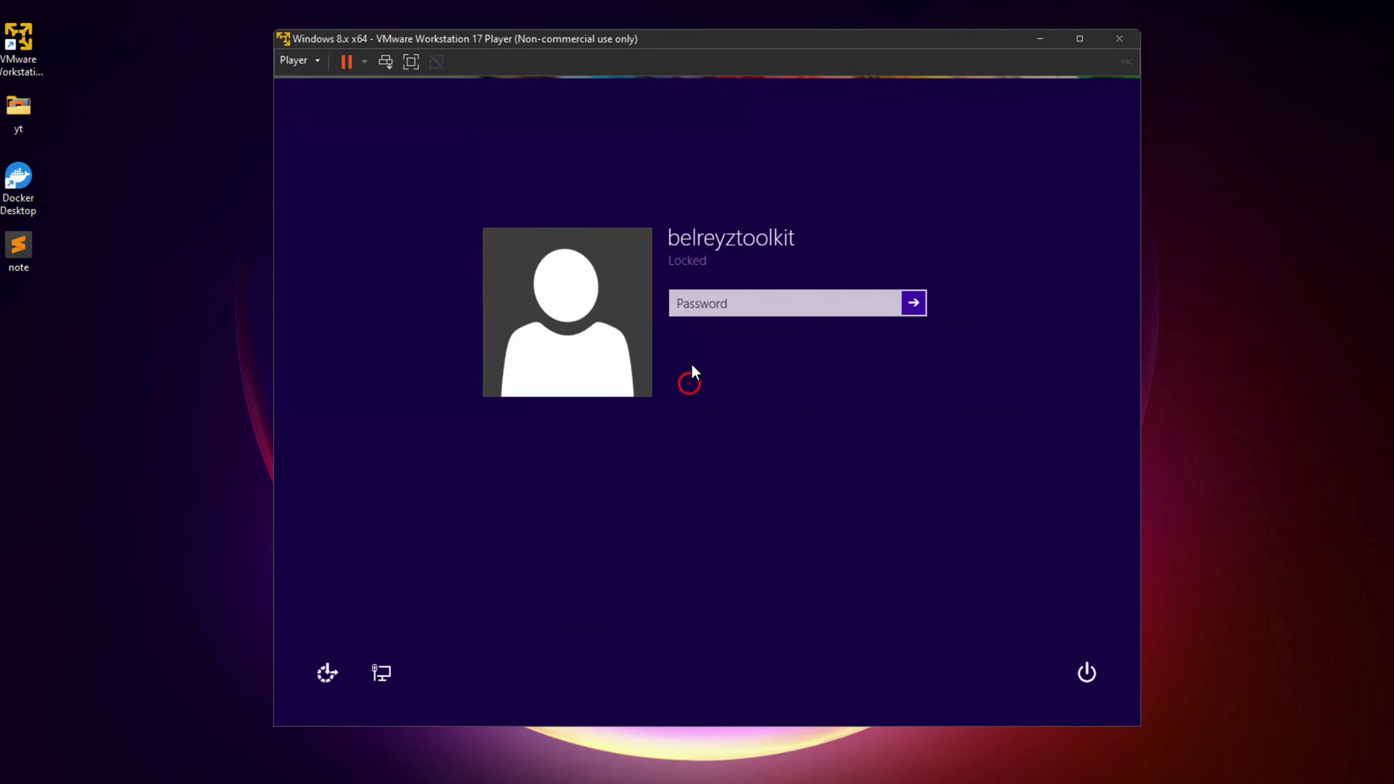
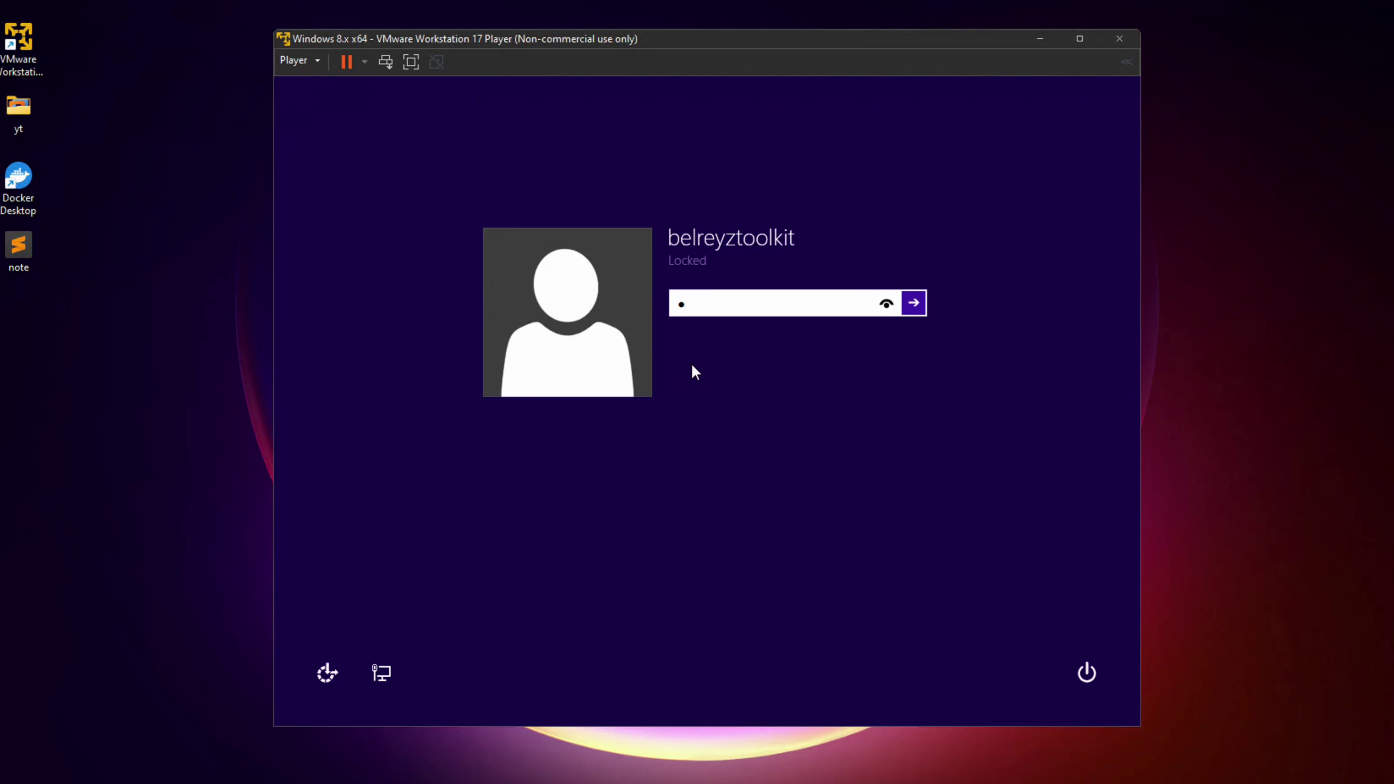
key(Return)
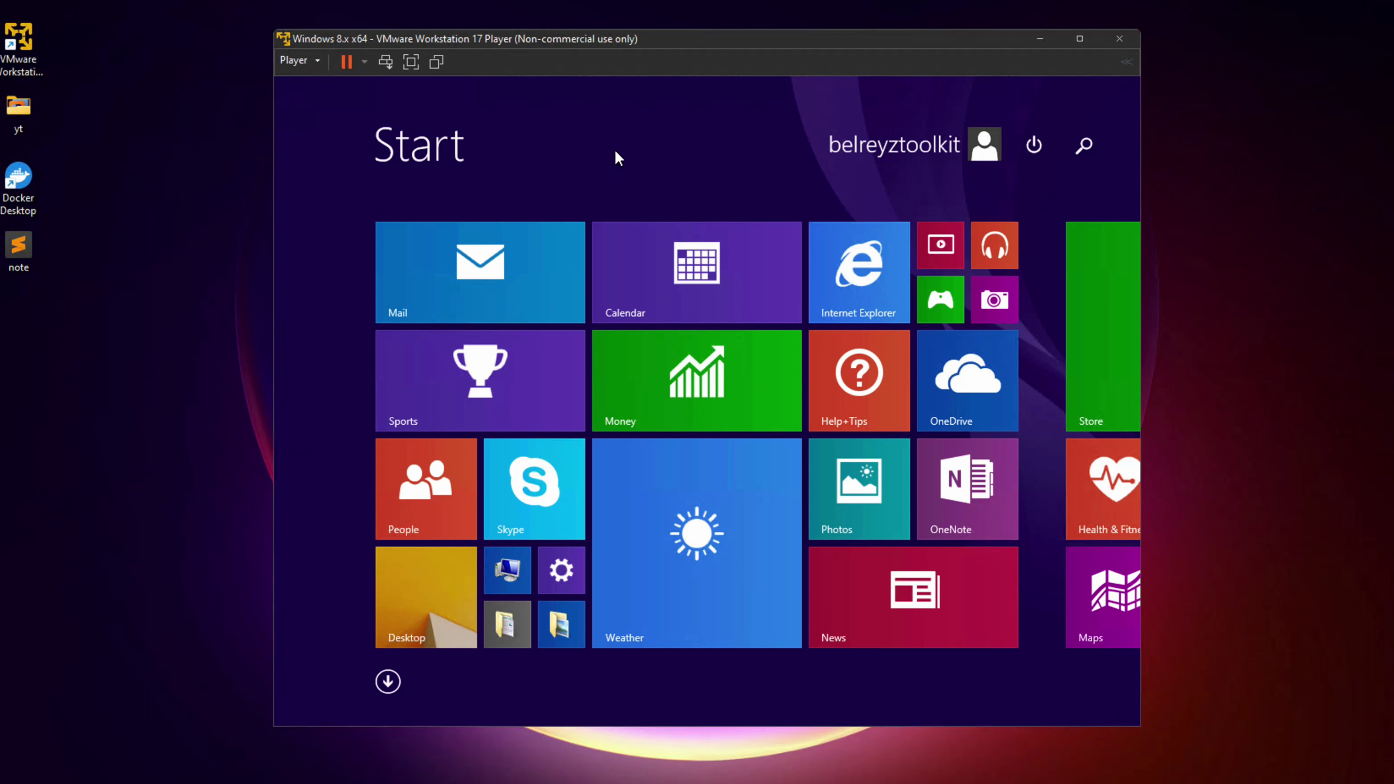
Shut down the Windows 8.x x64 guest and close the Player window.
click(364, 63)
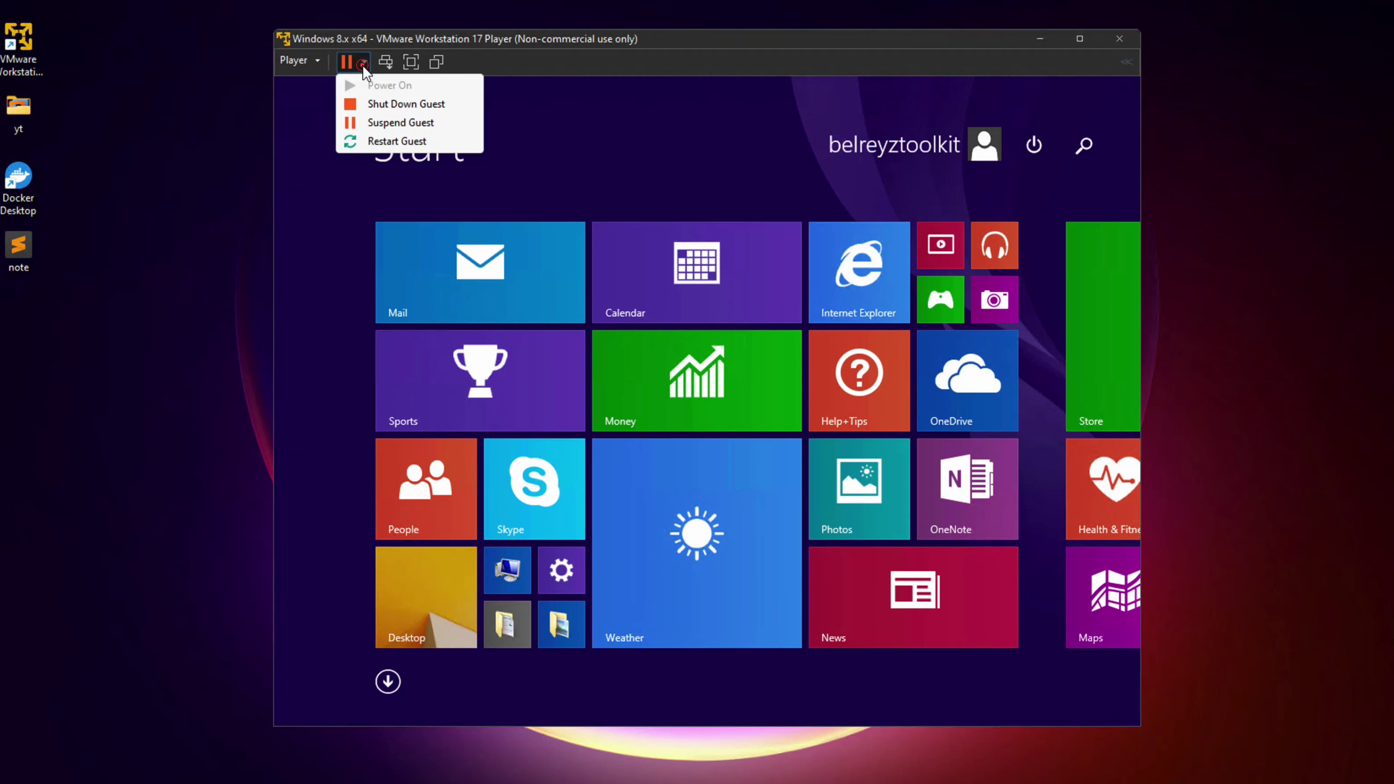
click(398, 105)
click(747, 421)
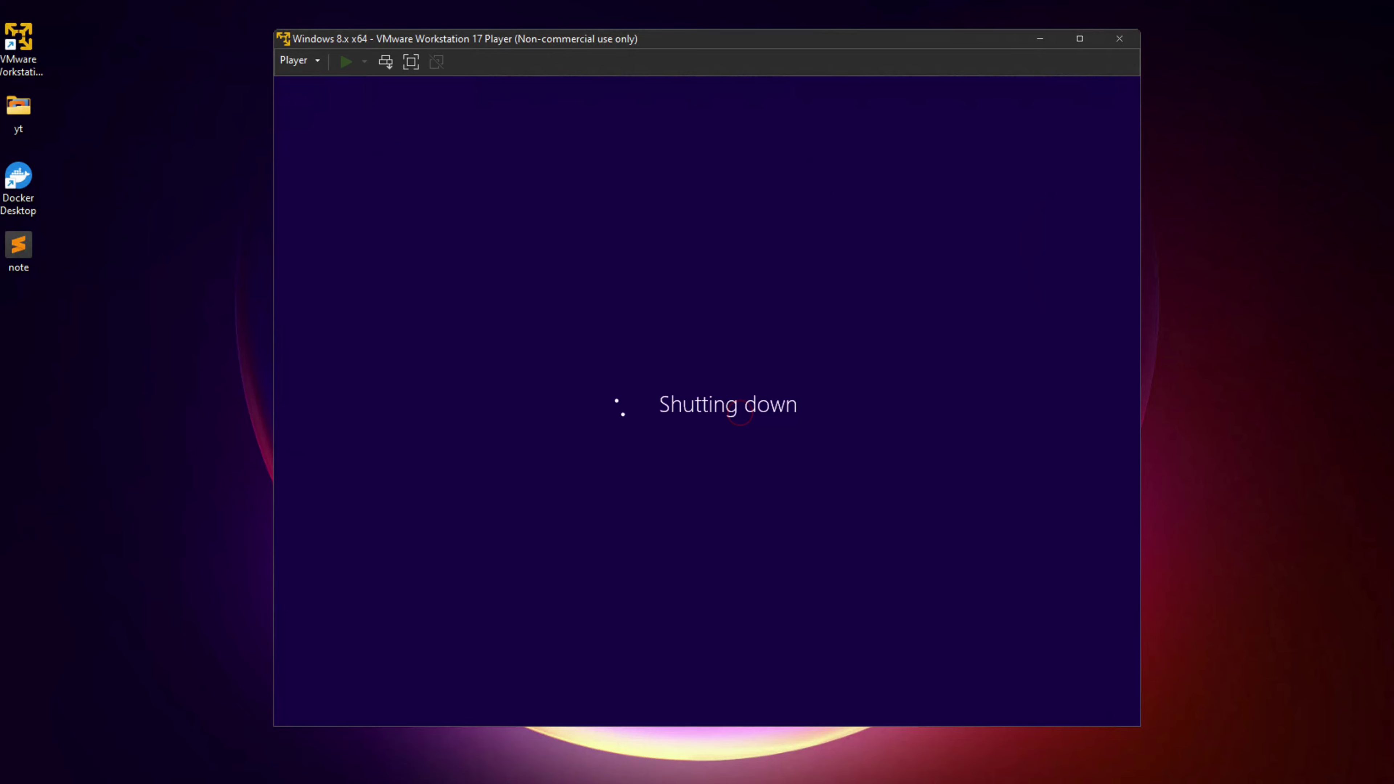
click(489, 147)
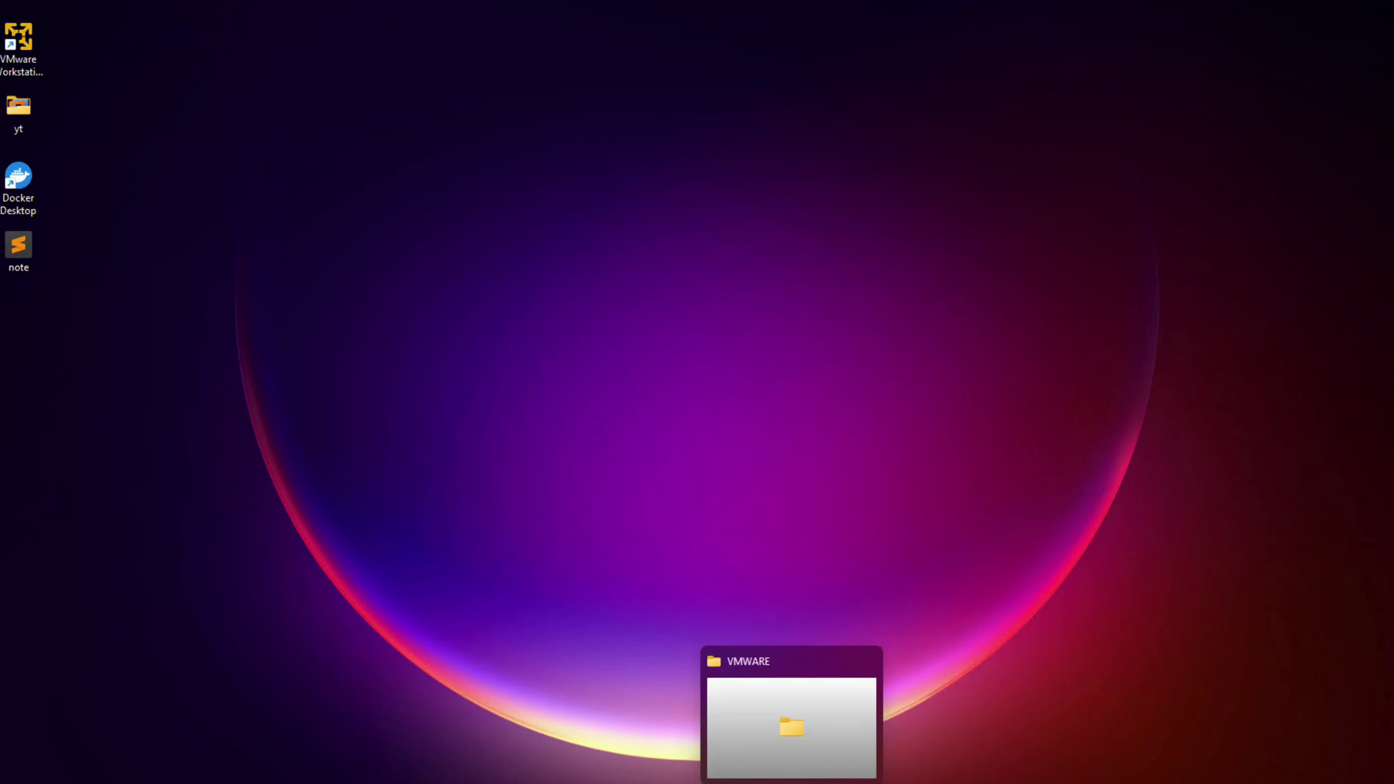
click(790, 782)
Copy all 41 items from the Windows 8.1 folder, then return to VMWARE.
drag(822, 103, 731, 42)
scroll(560, 459, down, 7)
double_click(560, 459)
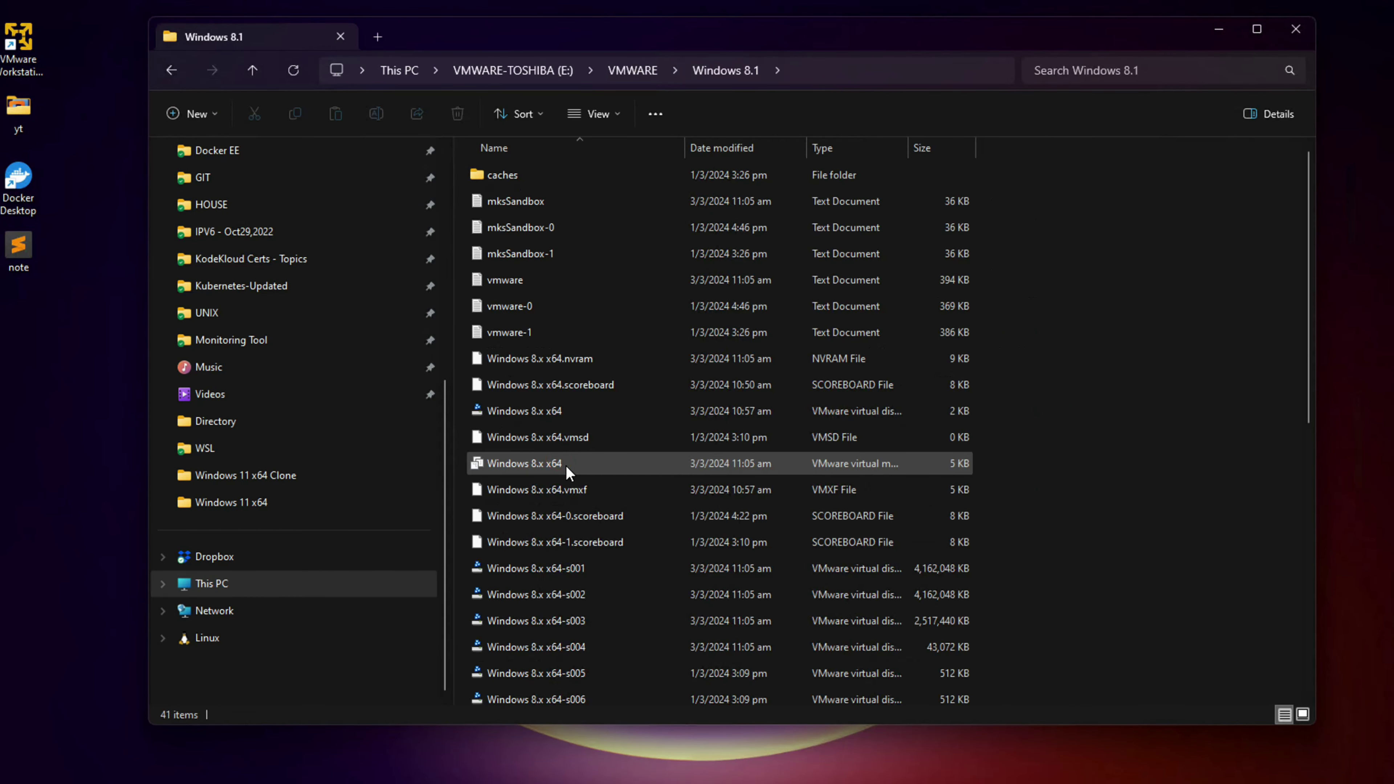
click(593, 279)
click(686, 354)
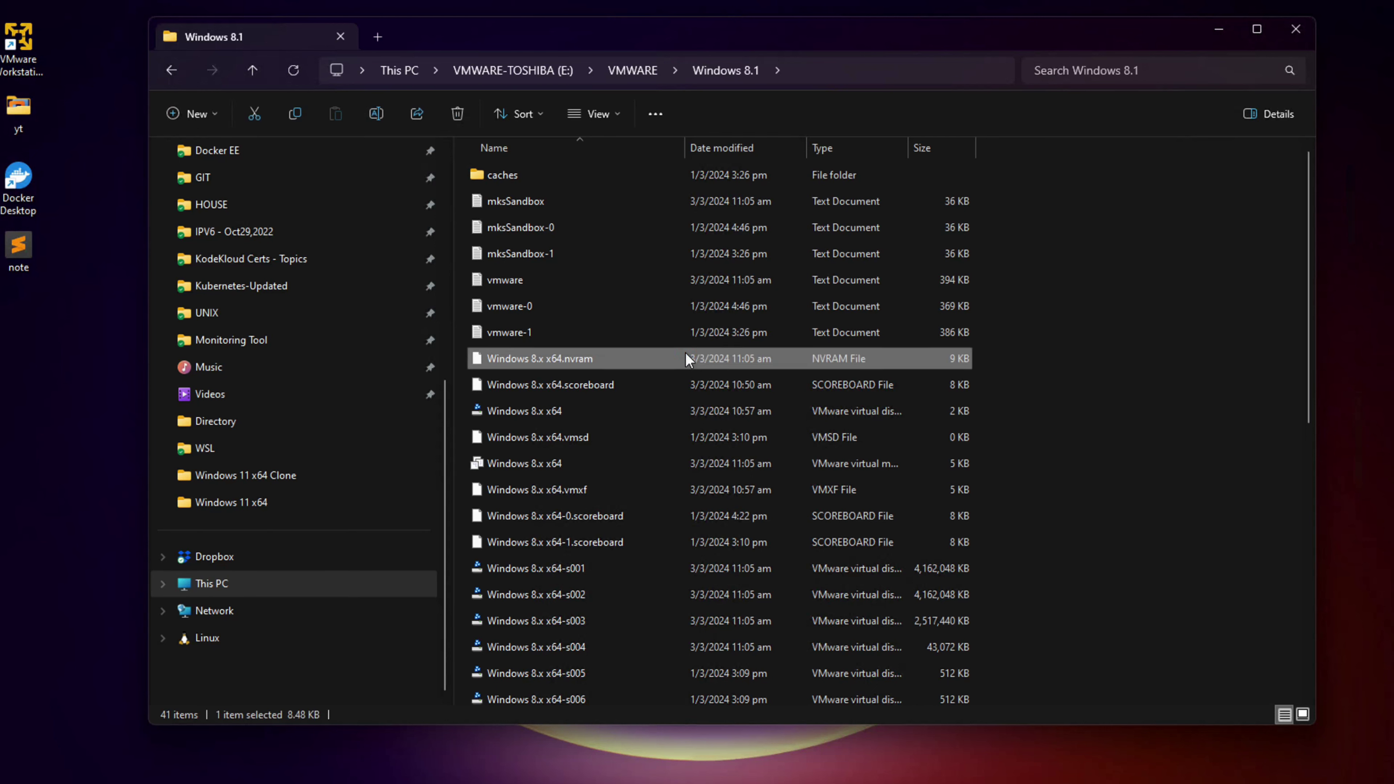
key(ctrl+a)
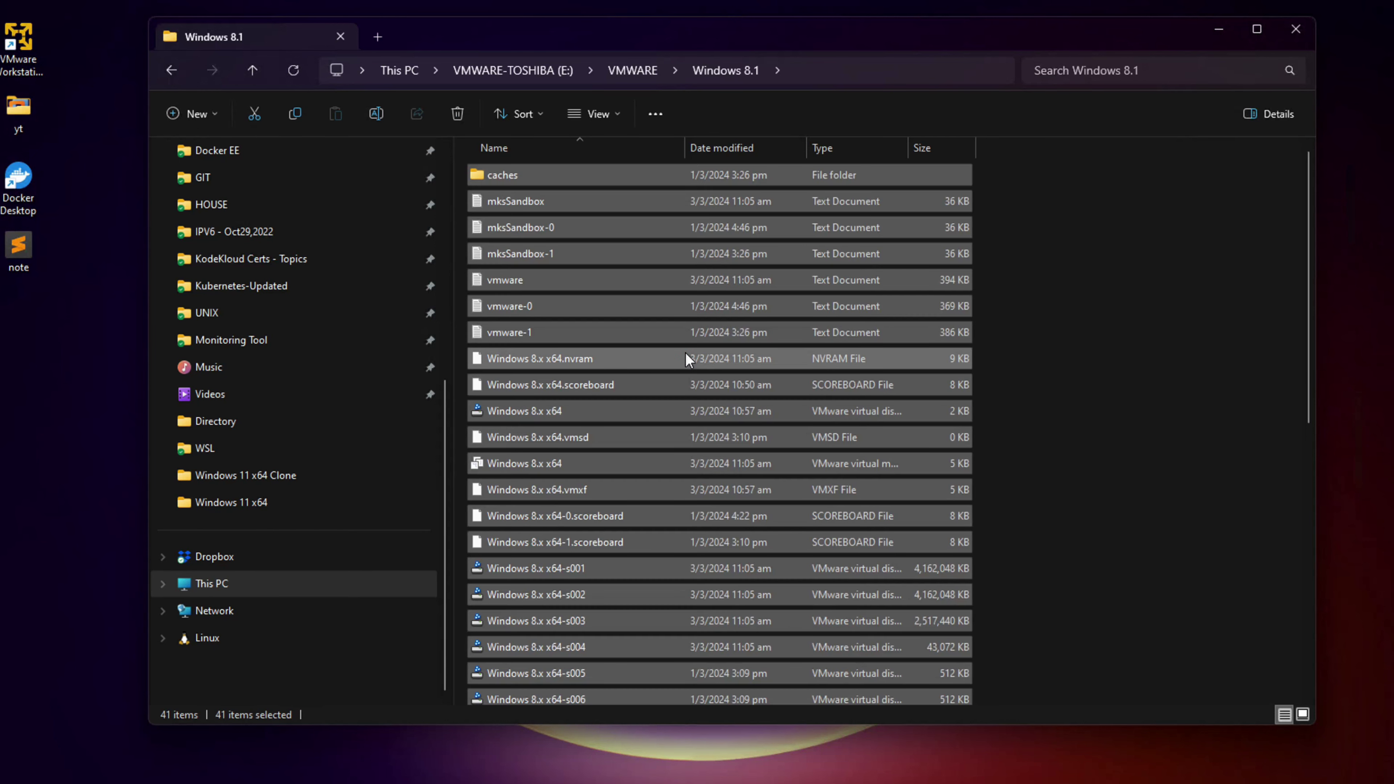
right_click(647, 275)
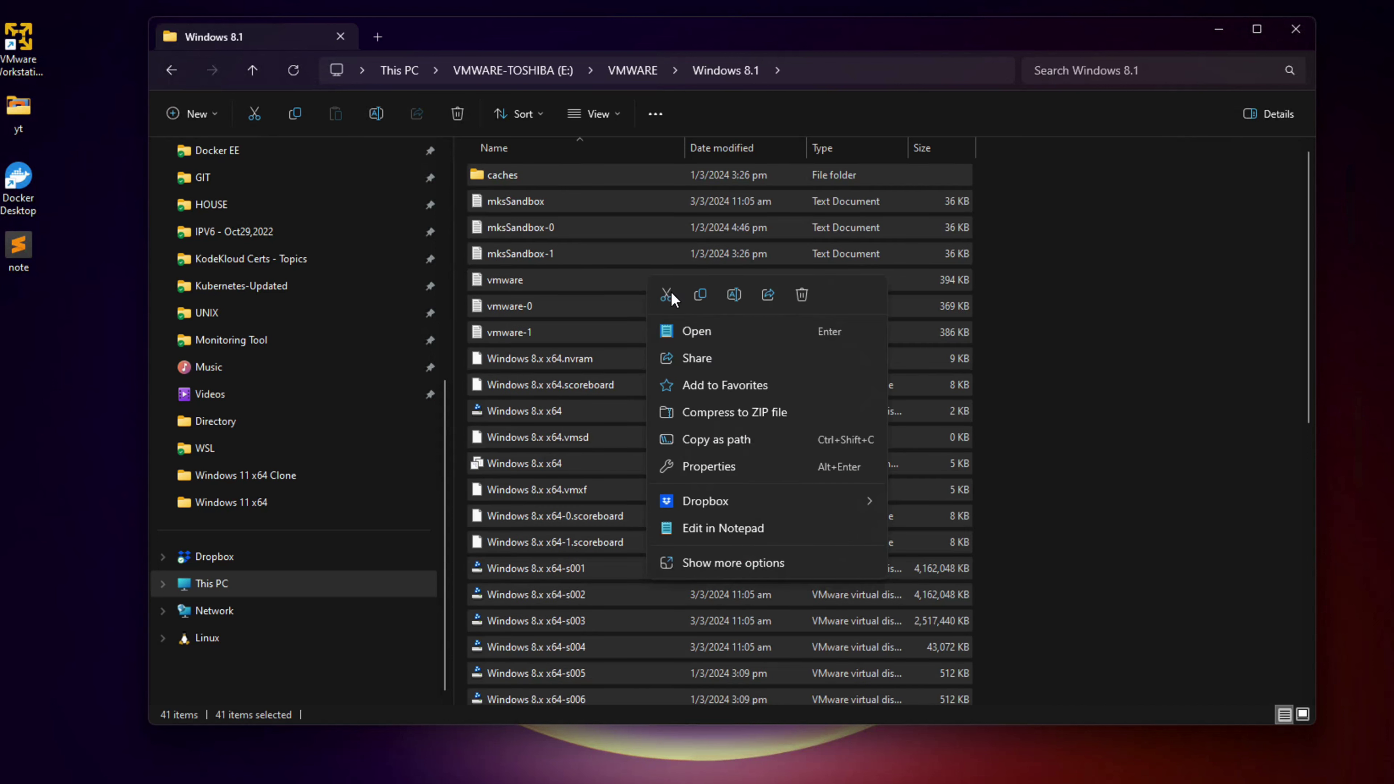
click(701, 295)
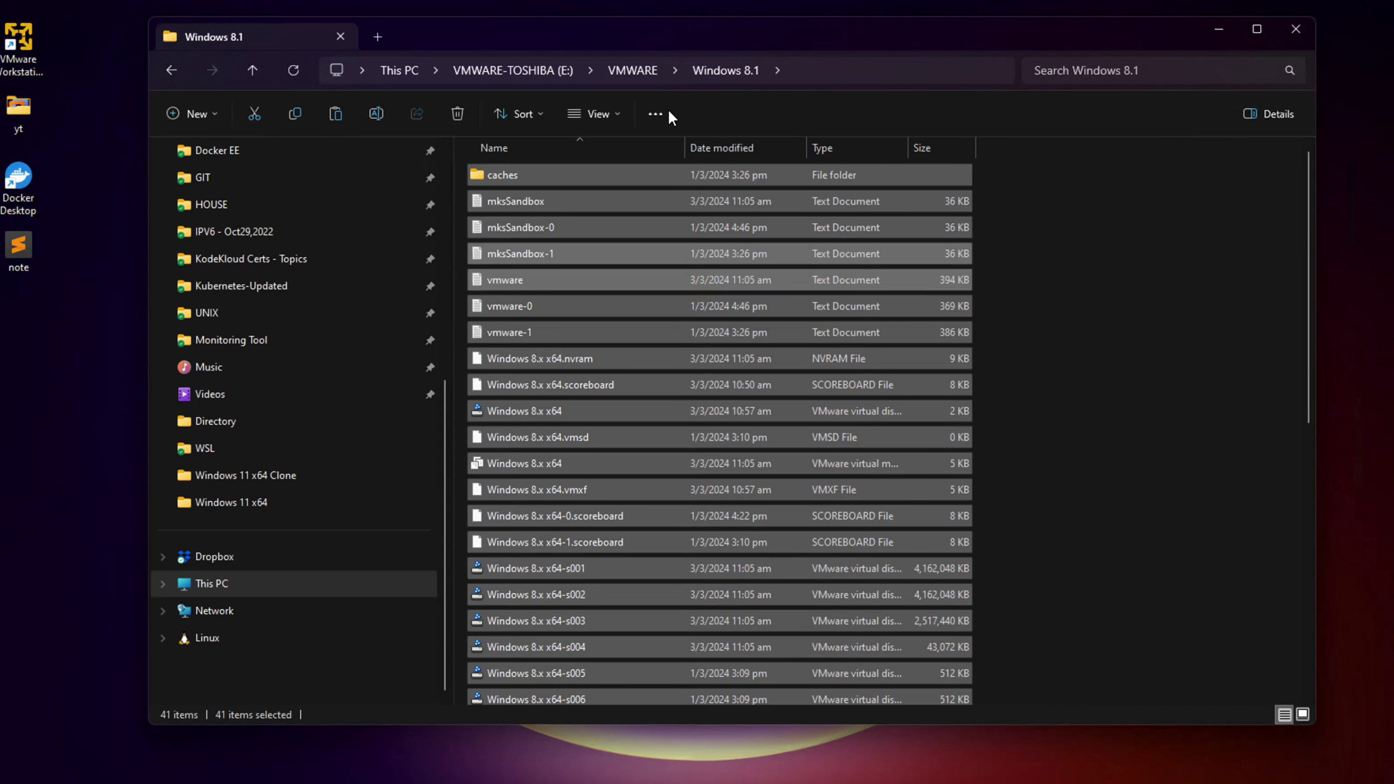
click(626, 65)
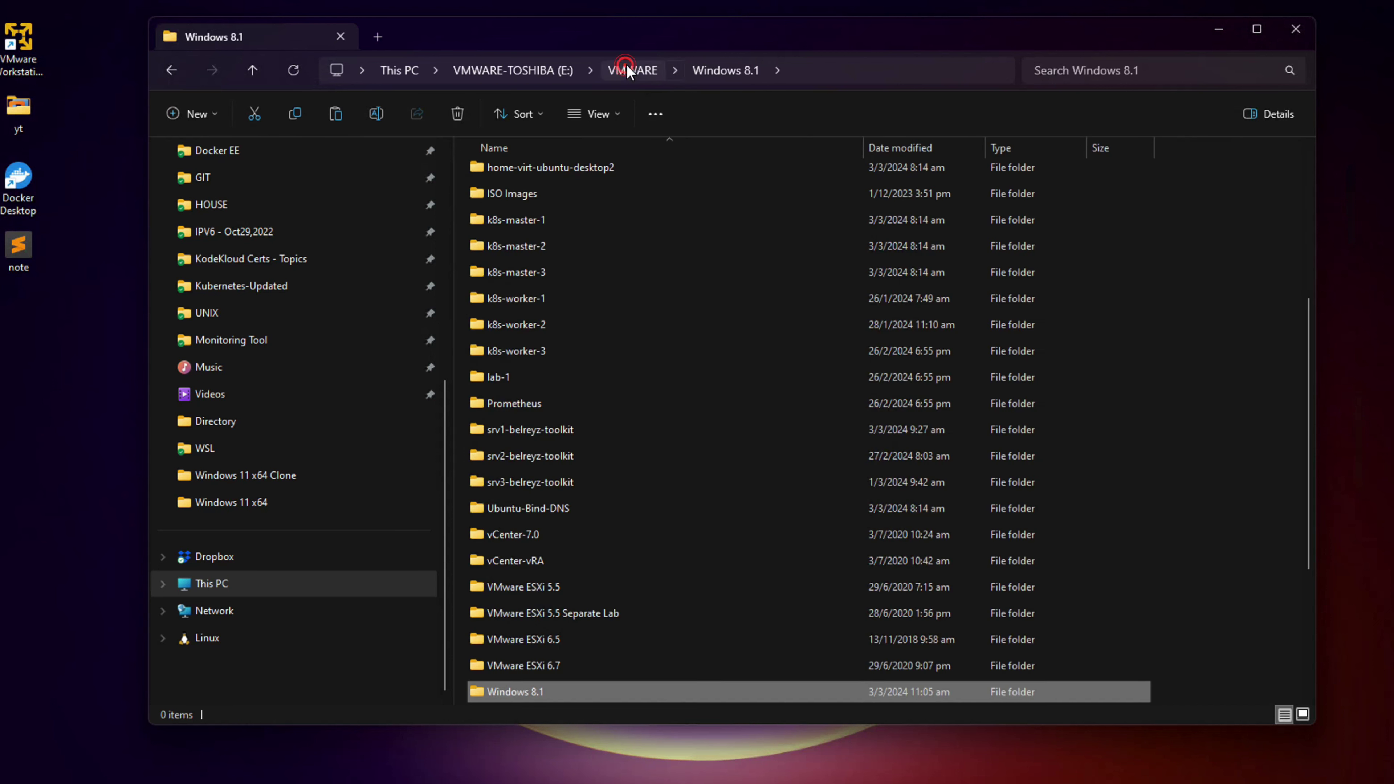
Create a new folder named 'Windows 8.1 Clone' in VMWARE and open it.
right_click(1285, 325)
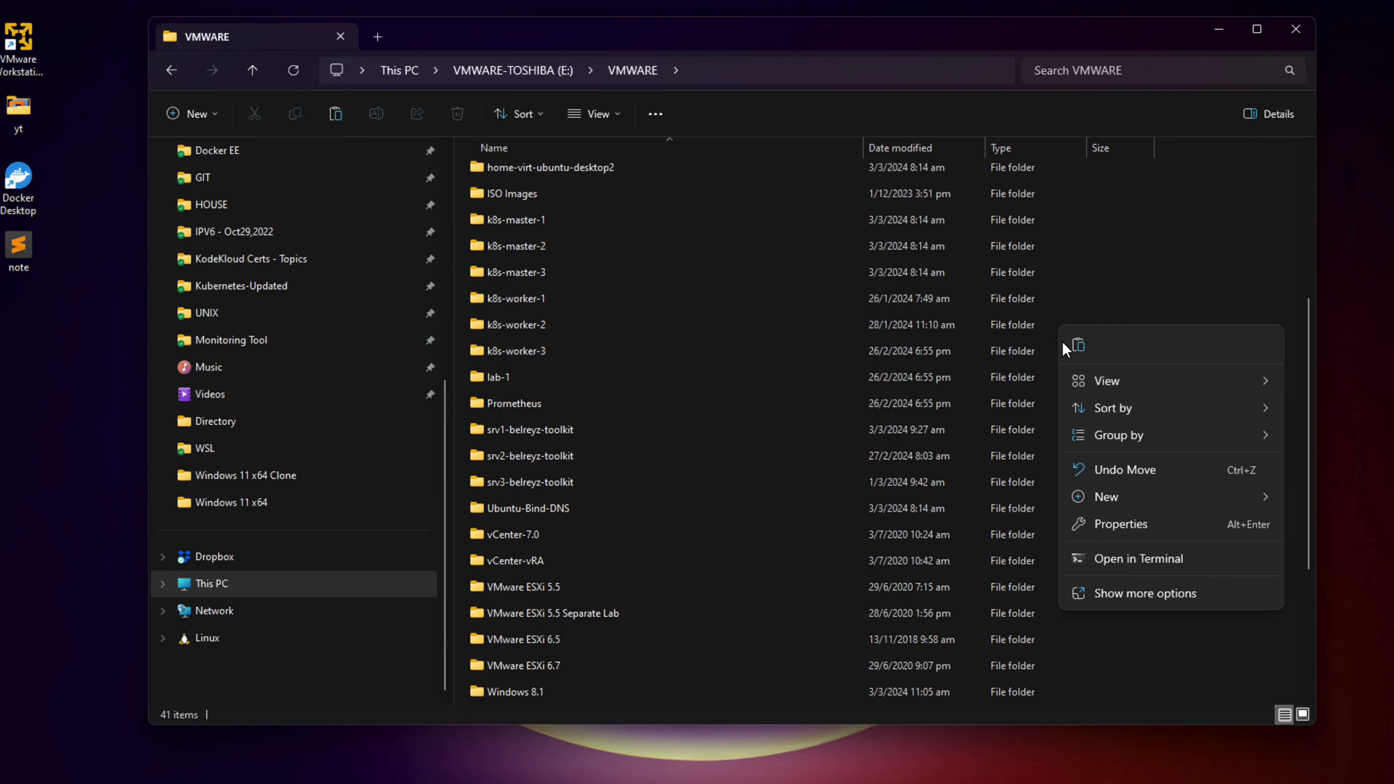
mouse_move(1142, 498)
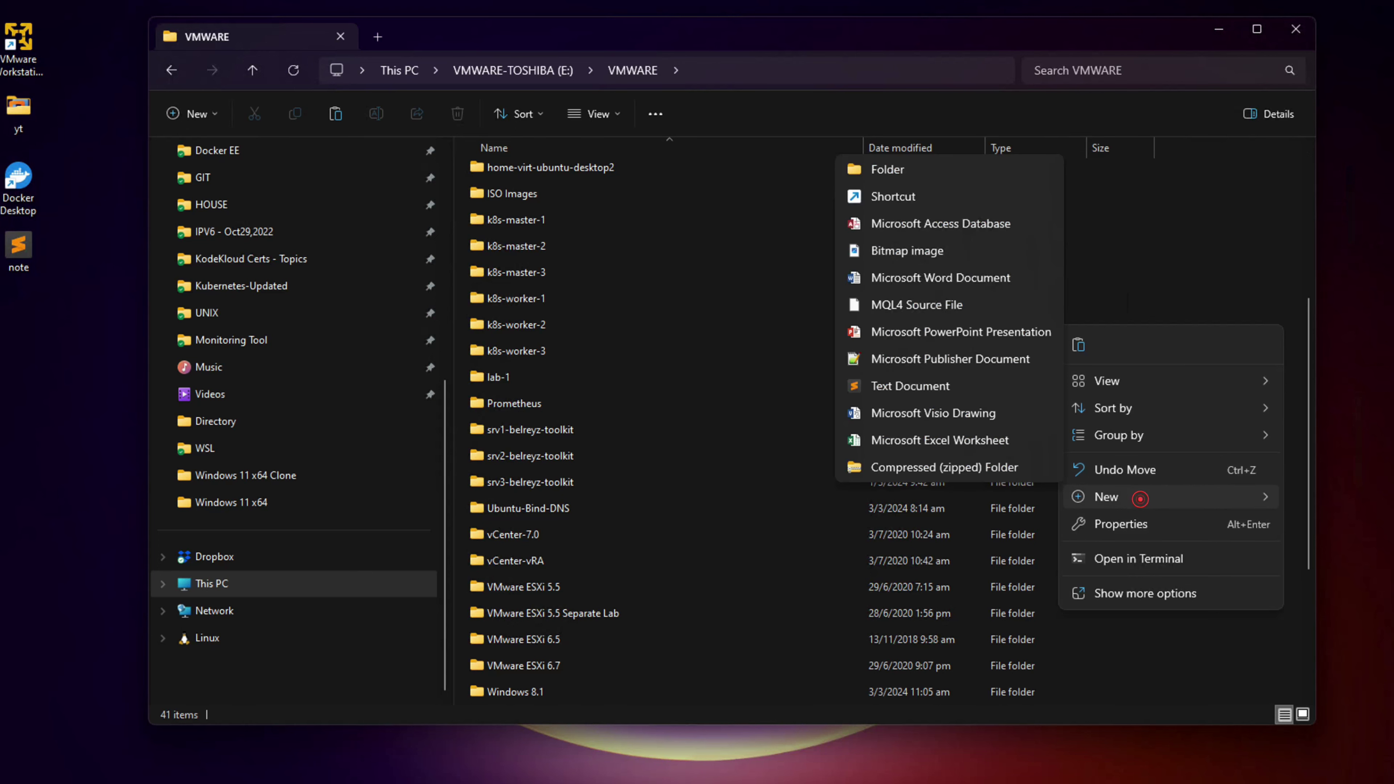
click(892, 168)
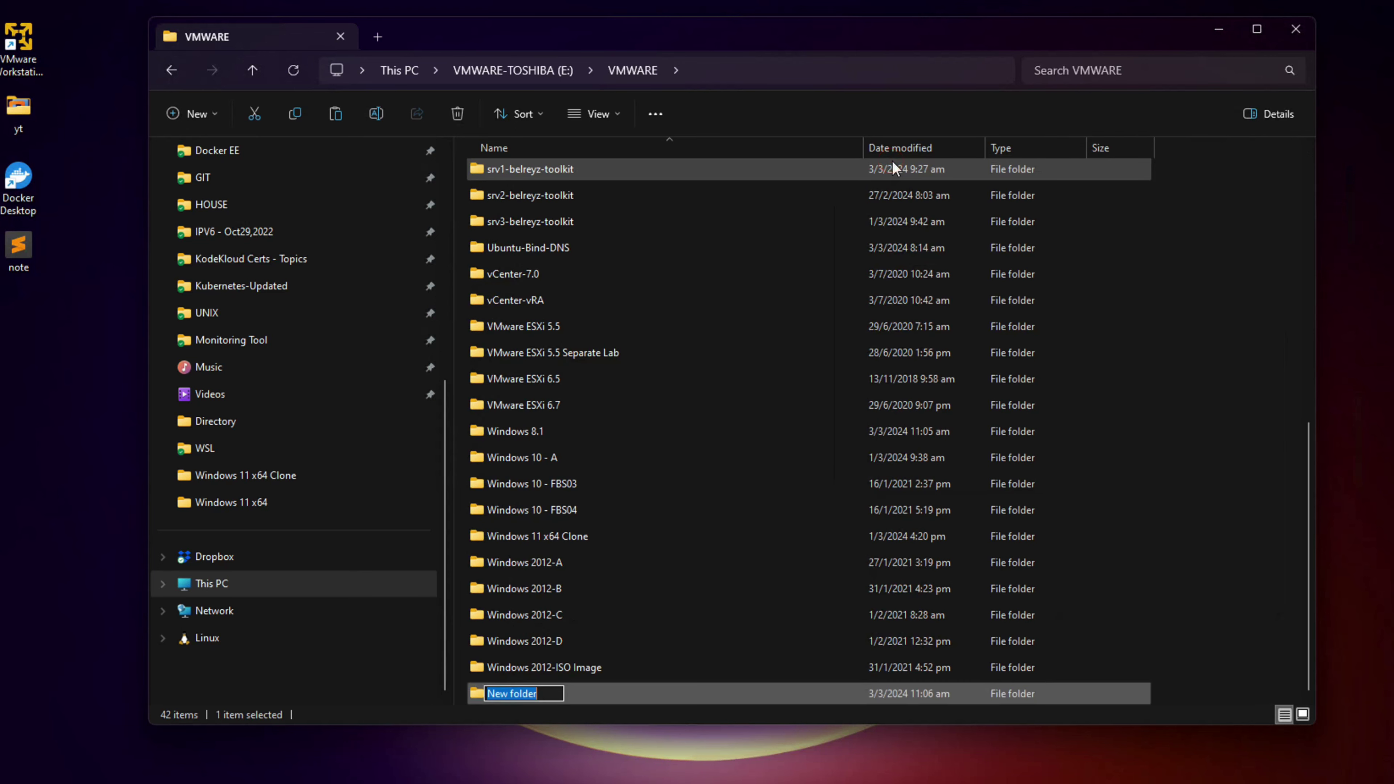
text(Windows8)
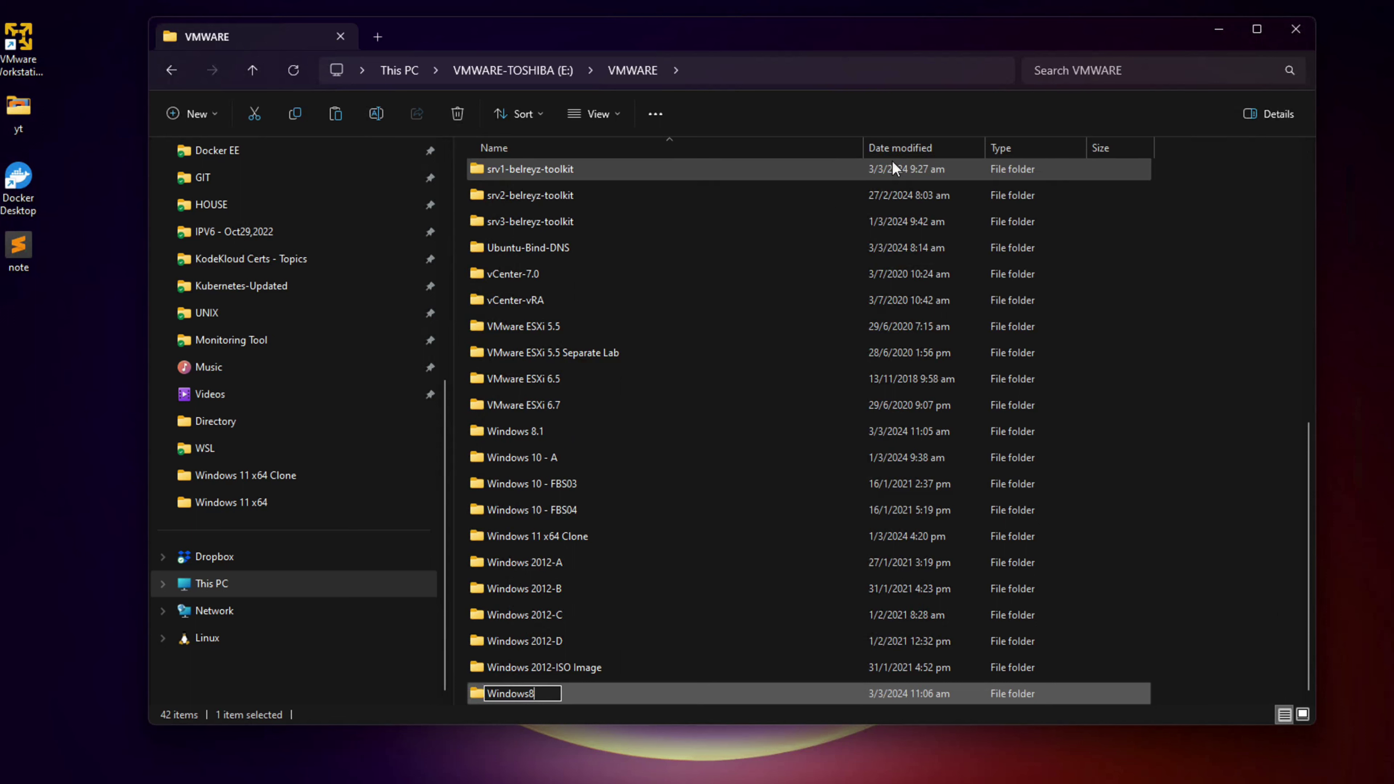
key(BackSpace)
text(8.1 Clone)
key(Return)
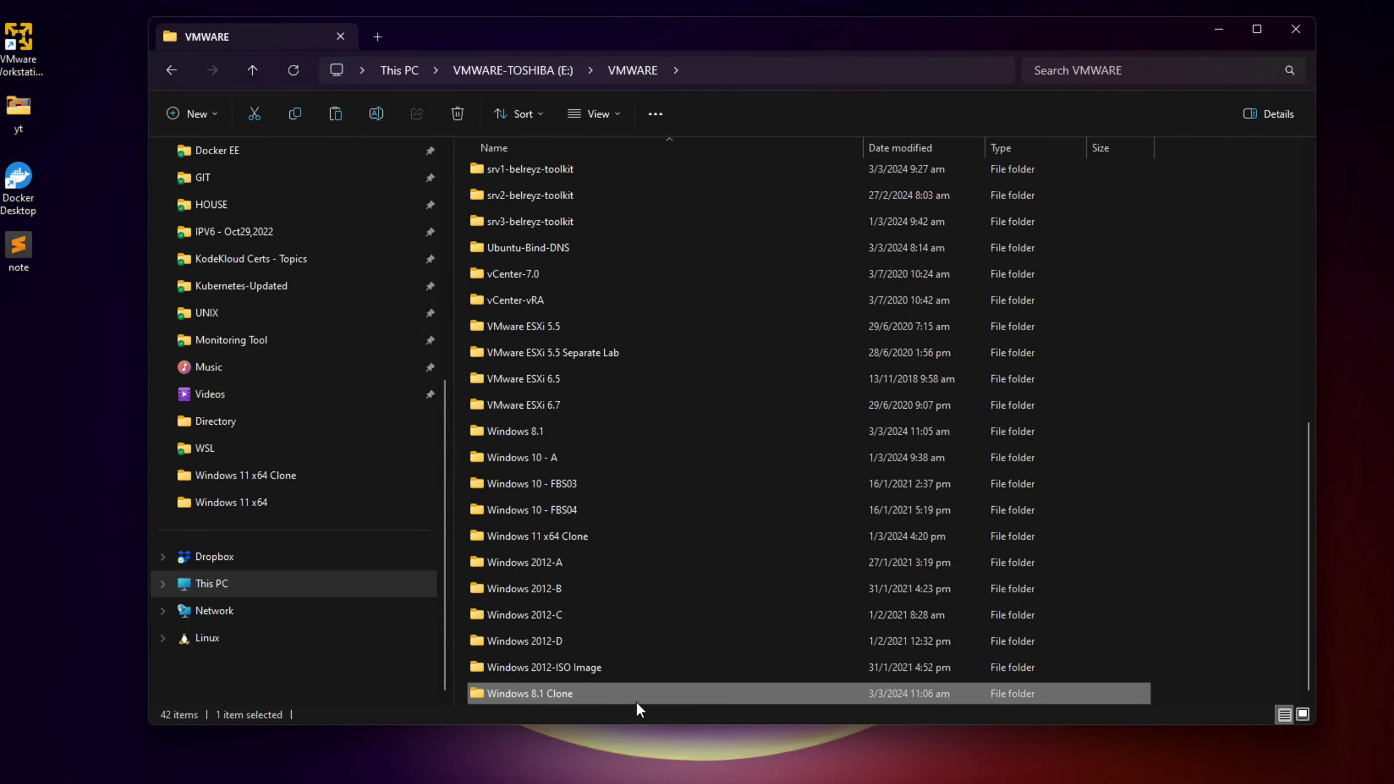
double_click(614, 691)
Paste the copied VM files (11.3 GB) into the Windows 8.1 Clone folder.
click(635, 330)
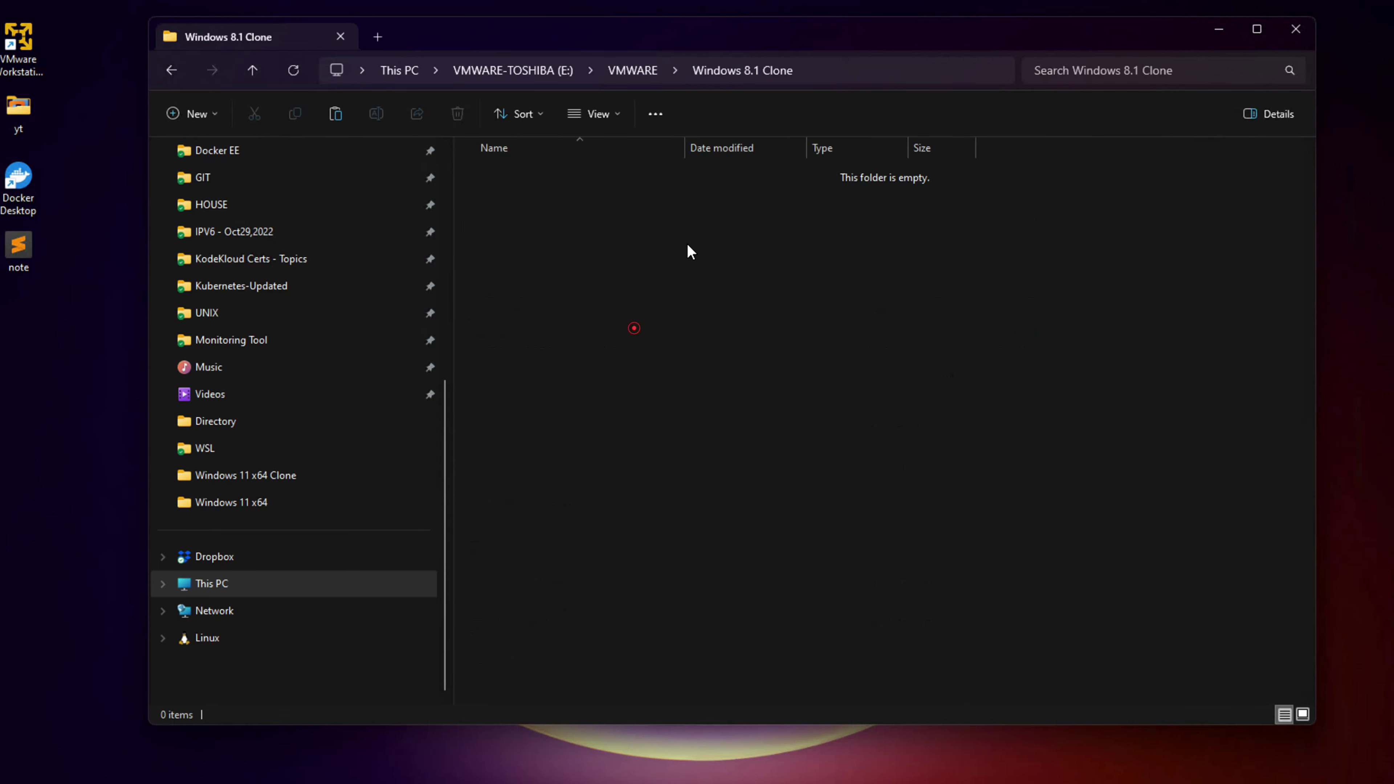
right_click(688, 246)
click(701, 264)
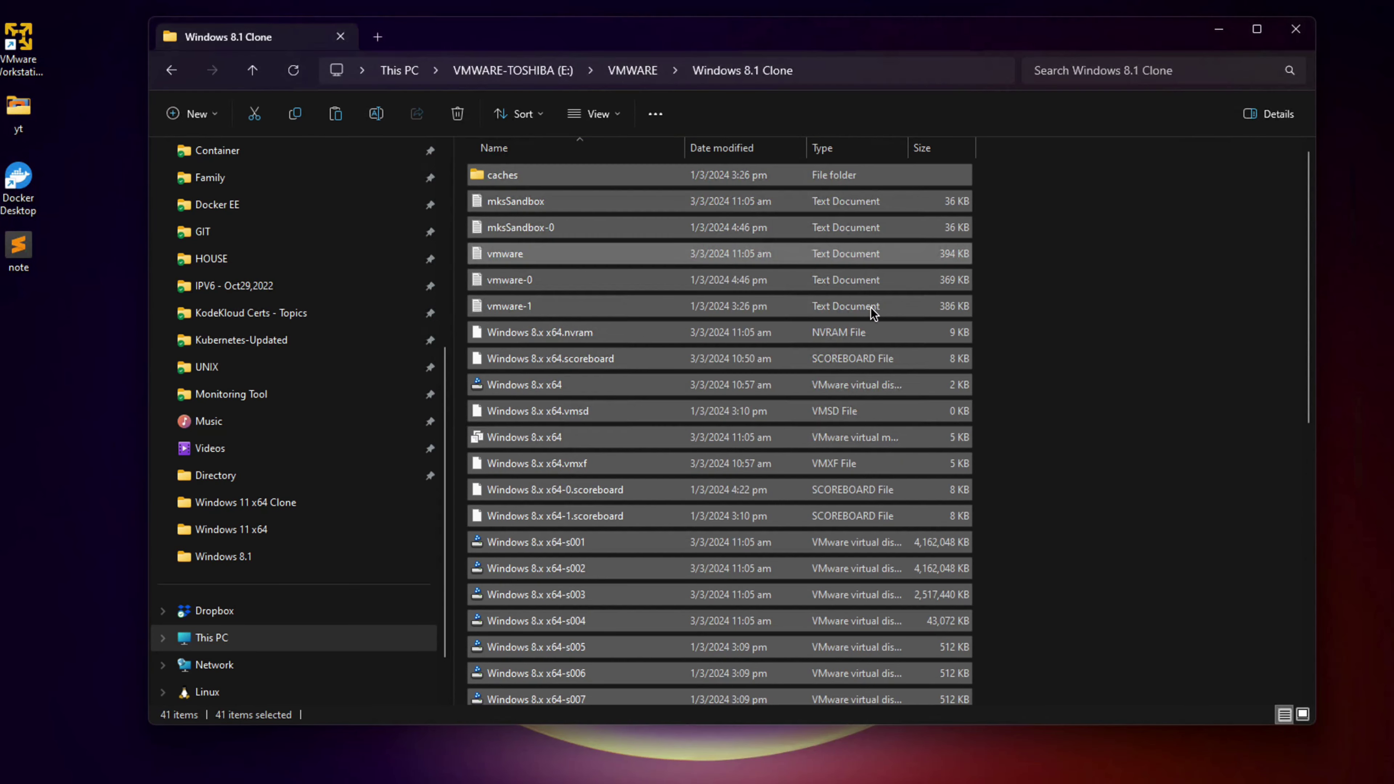
click(1161, 357)
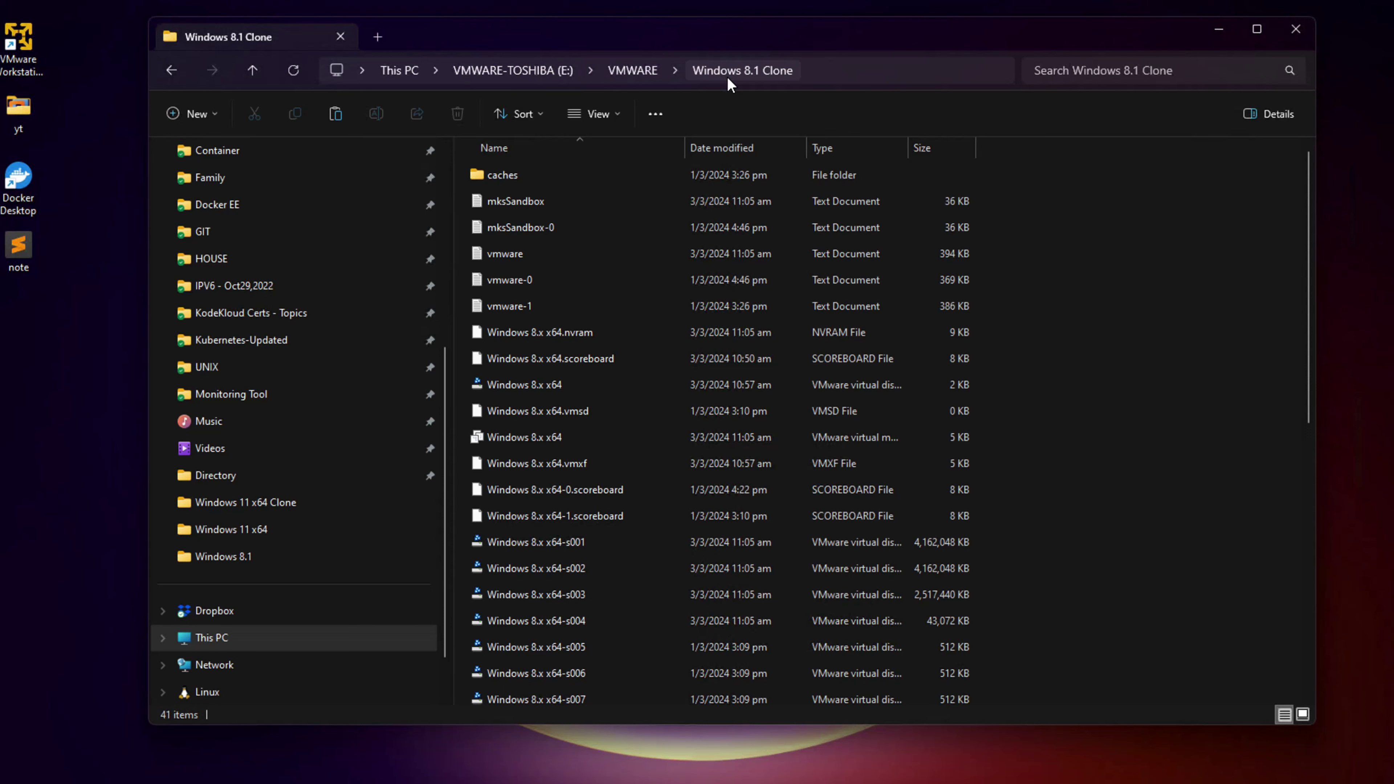
scroll(1190, 412, down, 7)
scroll(1190, 418, up, 7)
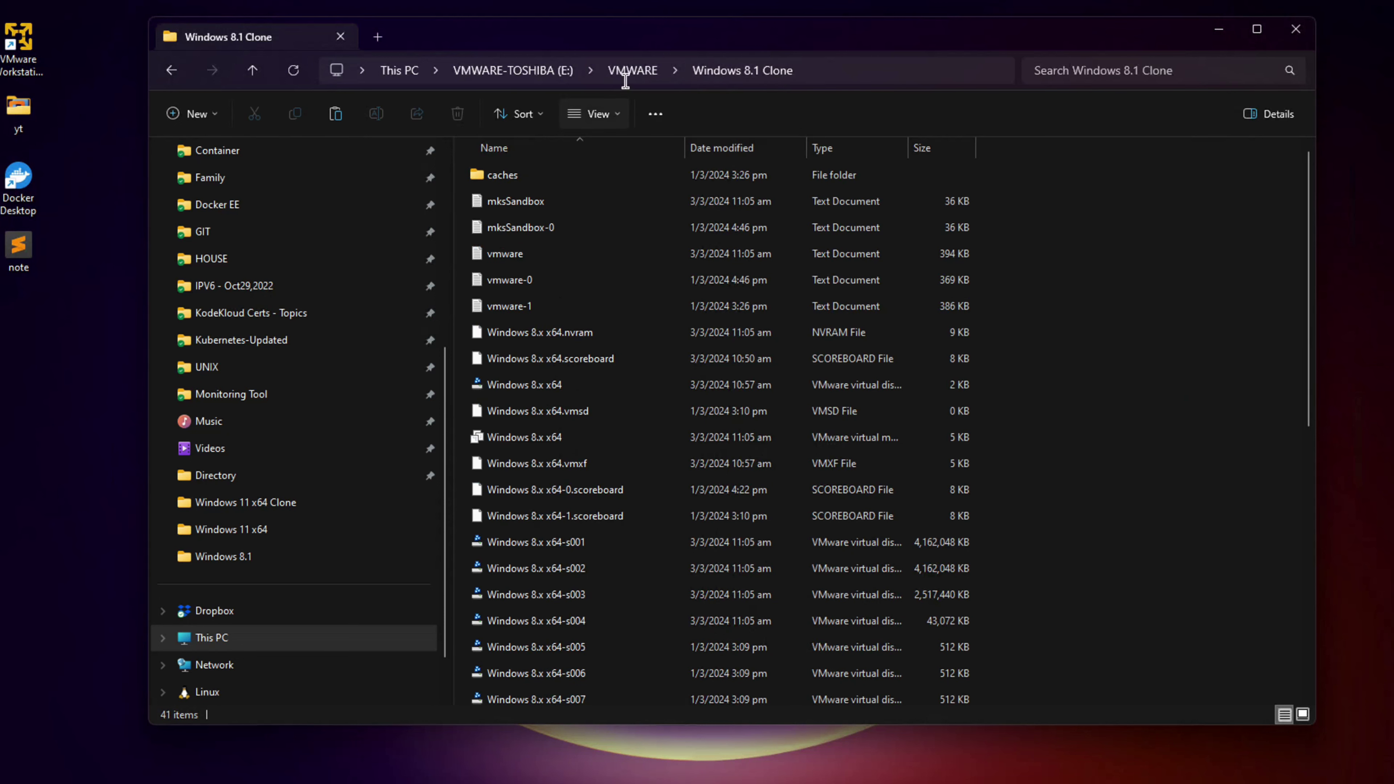
Return to VMWARE, compare the original and clone folders, and minimize Explorer.
click(635, 63)
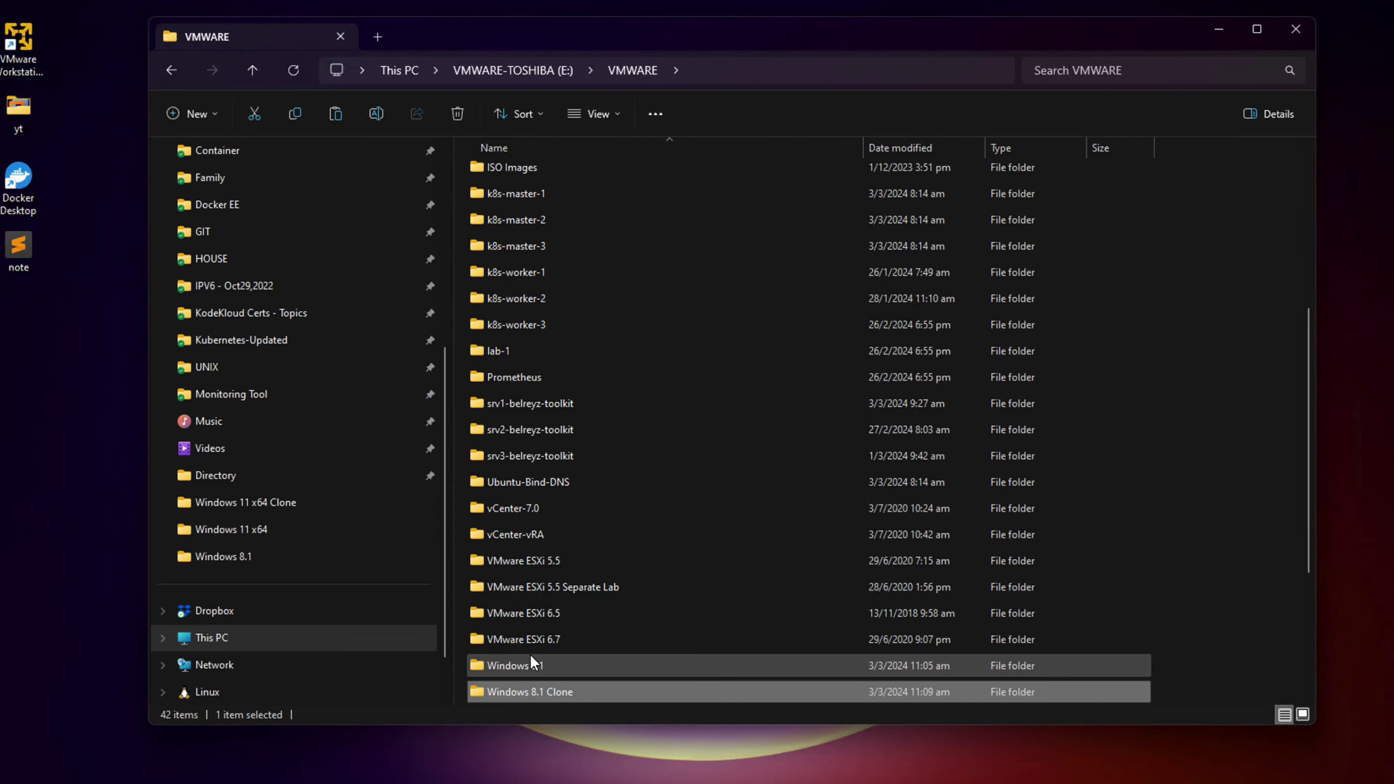
click(558, 657)
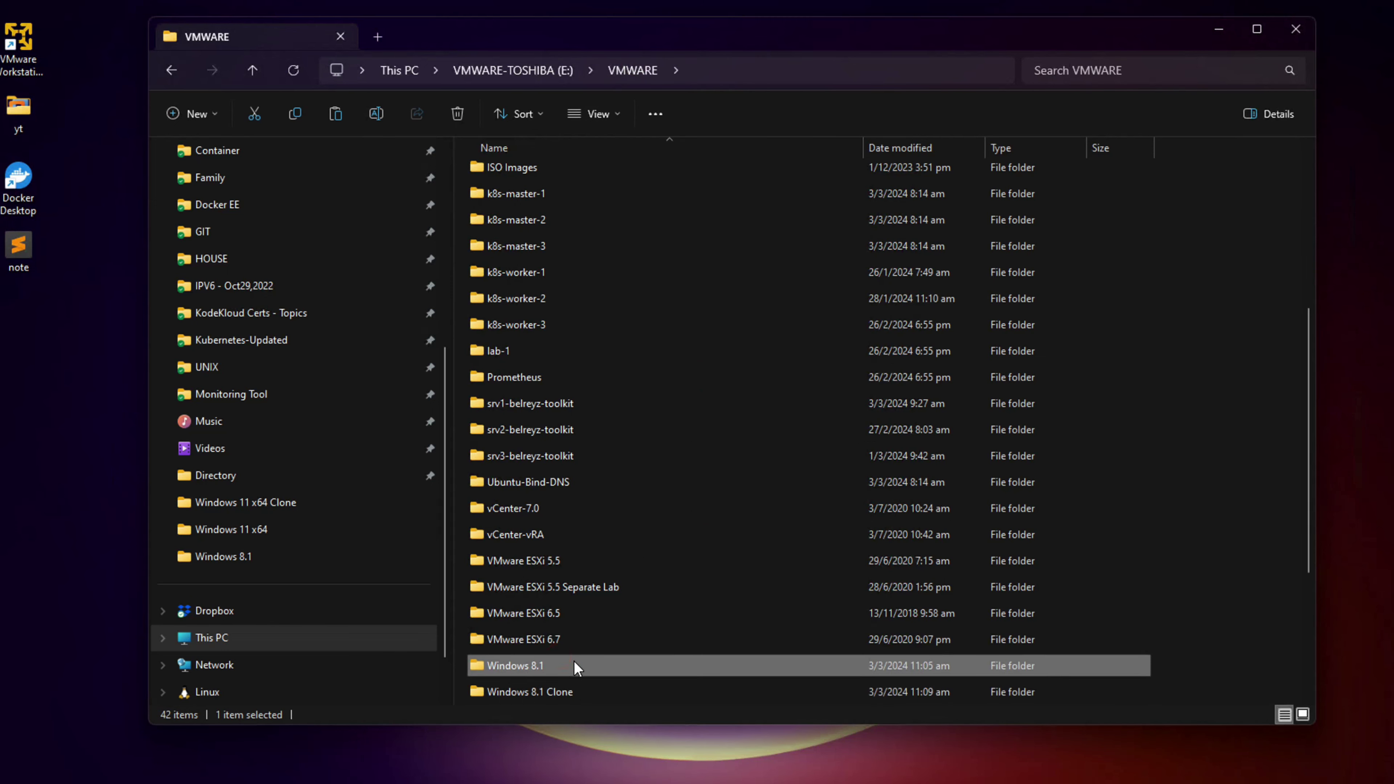
click(608, 693)
scroll(609, 681, down, 3)
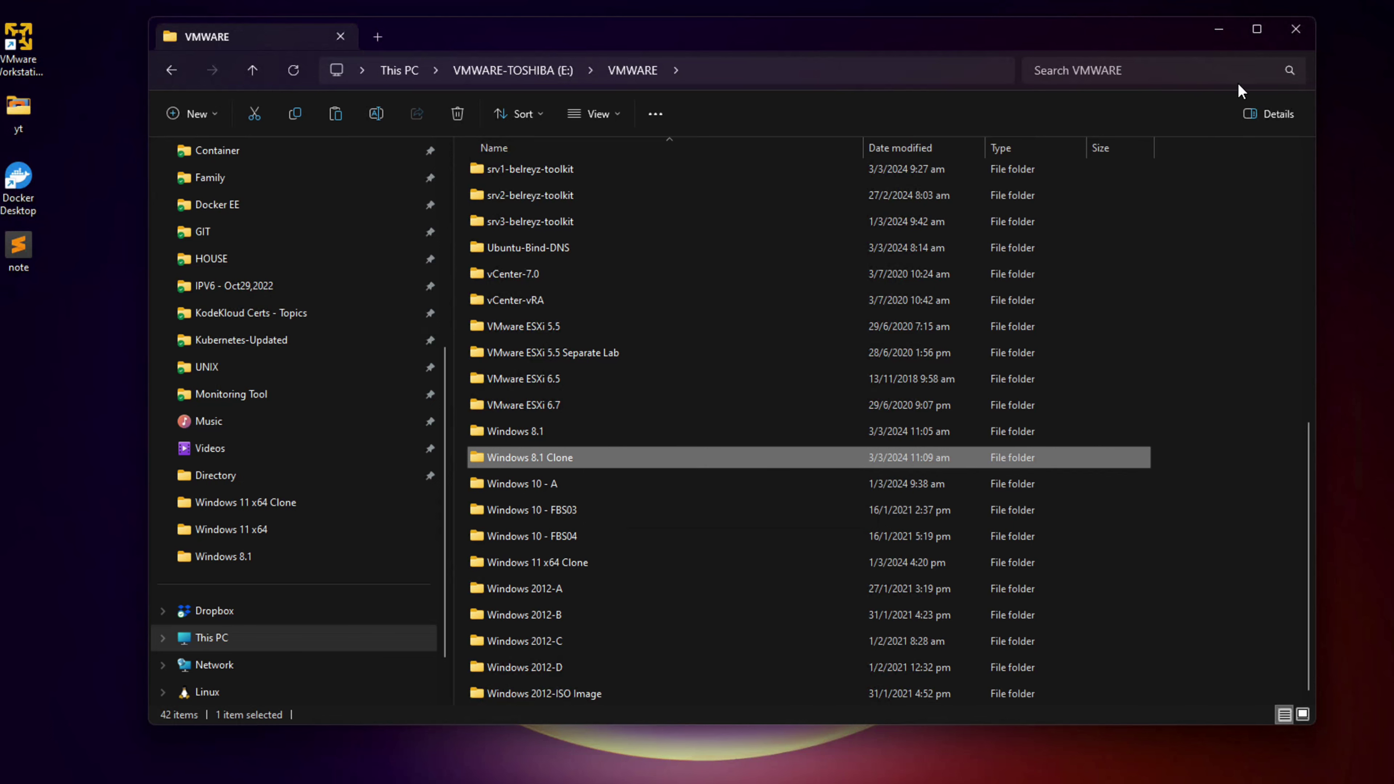
click(1219, 30)
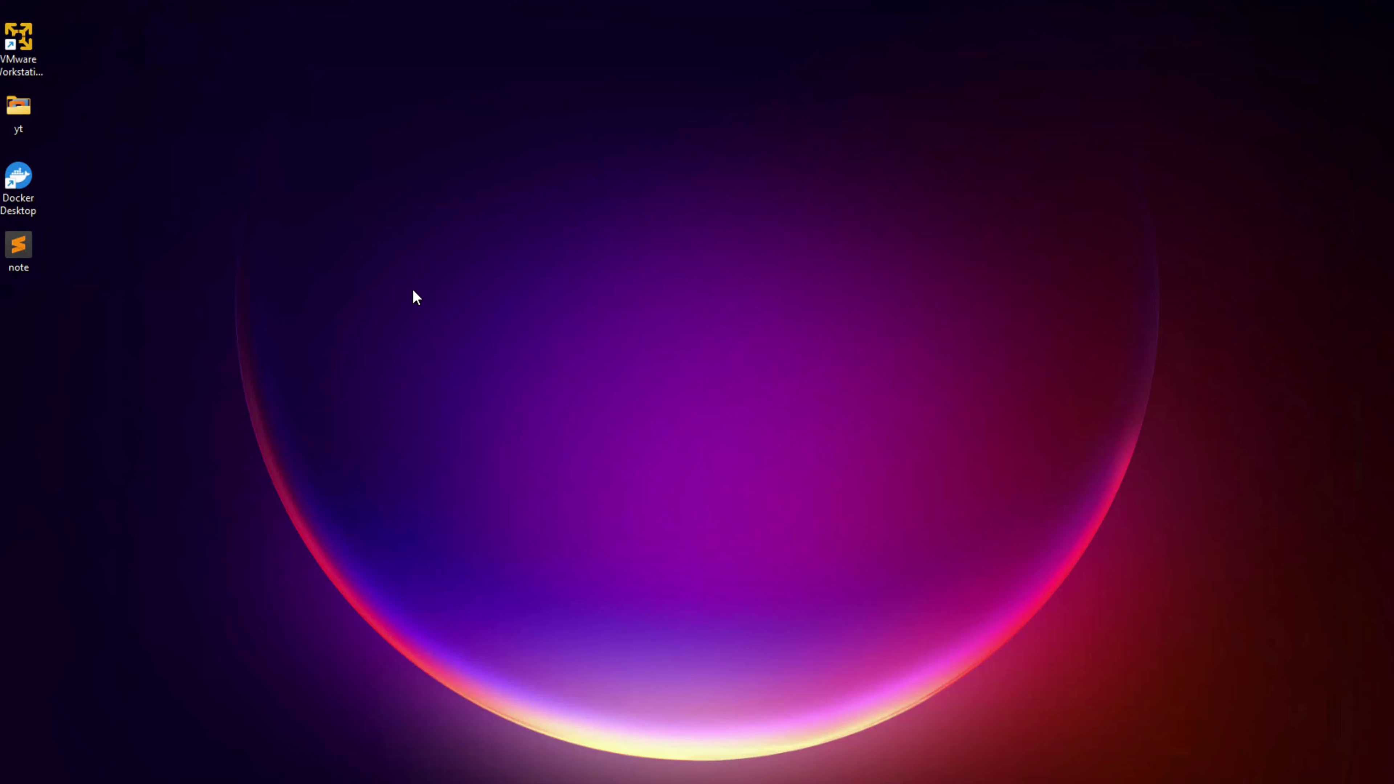
Launch Player and open the Windows 8.x x64 configuration from the Windows 8.1 Clone folder.
double_click(14, 53)
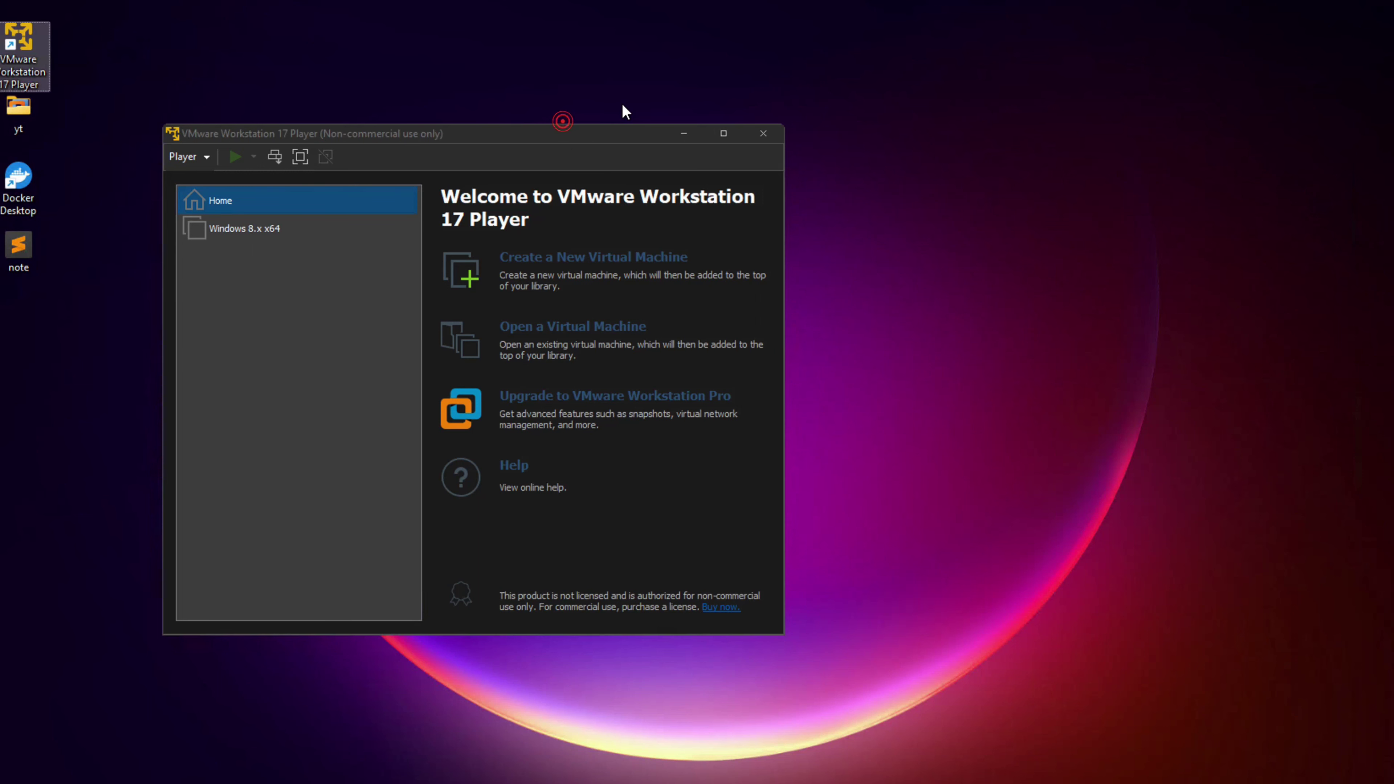
drag(571, 141, 744, 71)
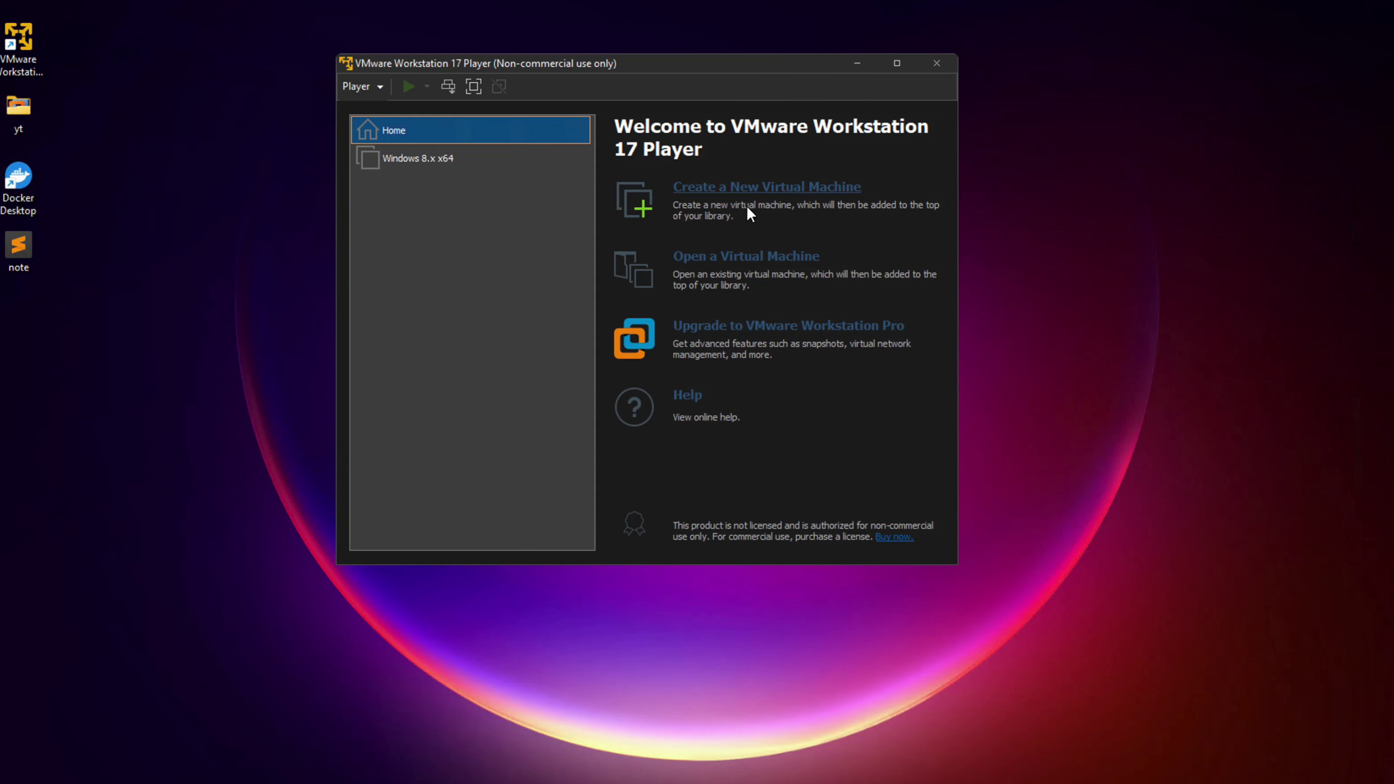
click(751, 262)
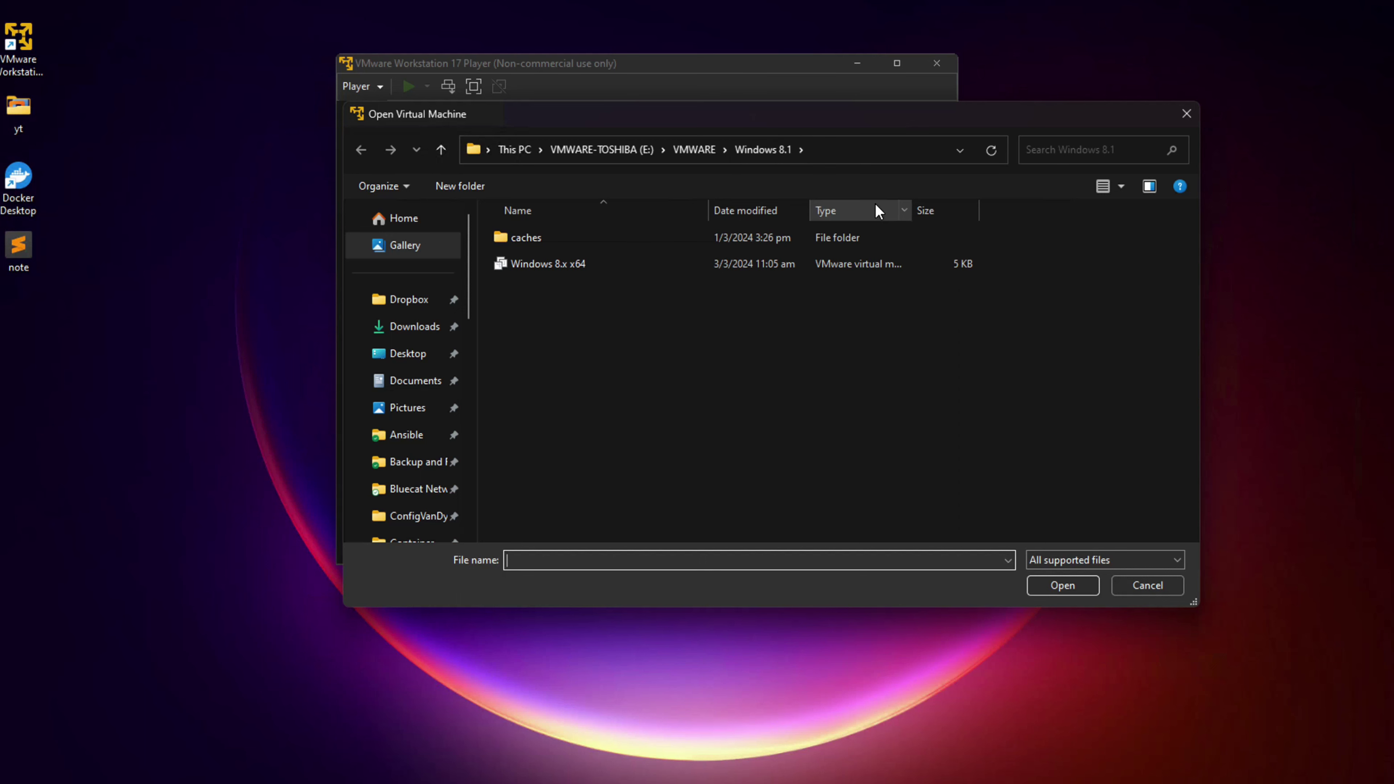
click(689, 149)
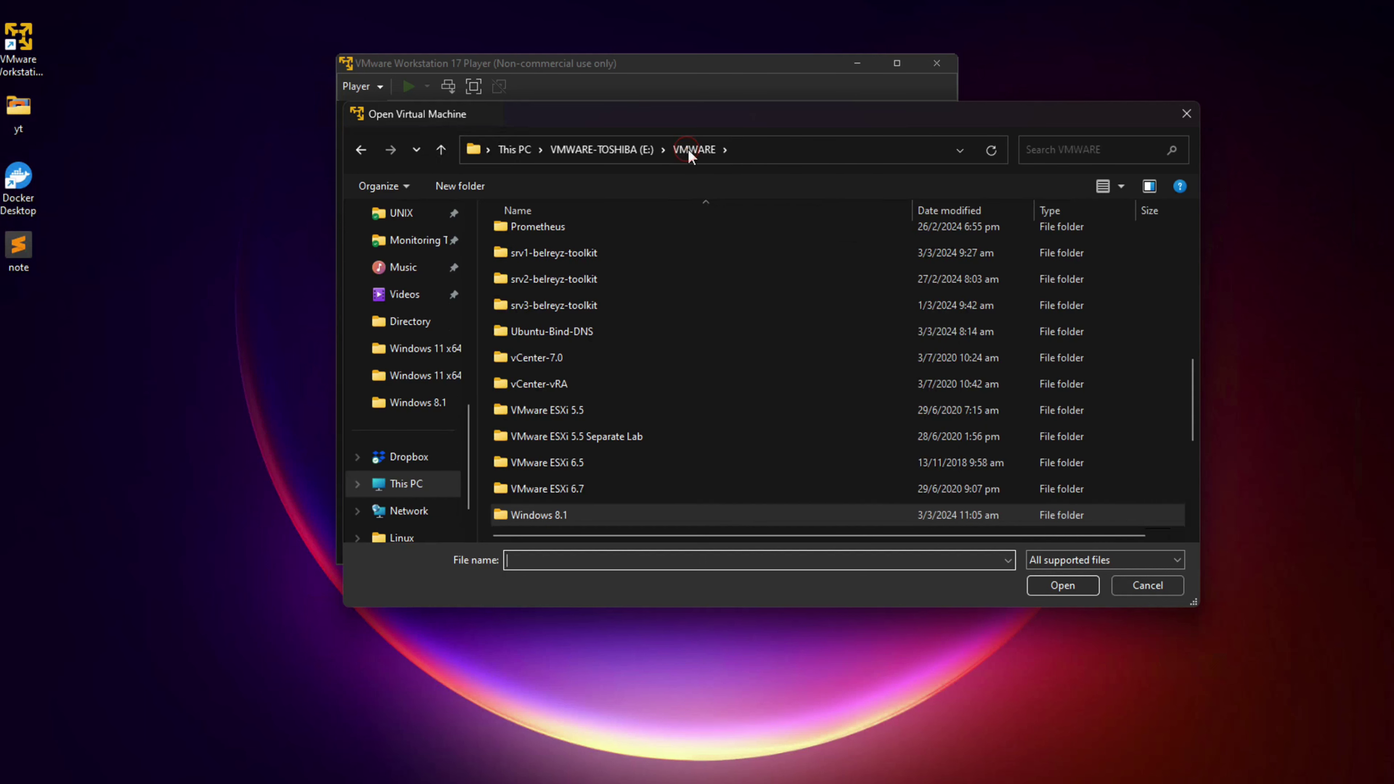
scroll(716, 255, down, 4)
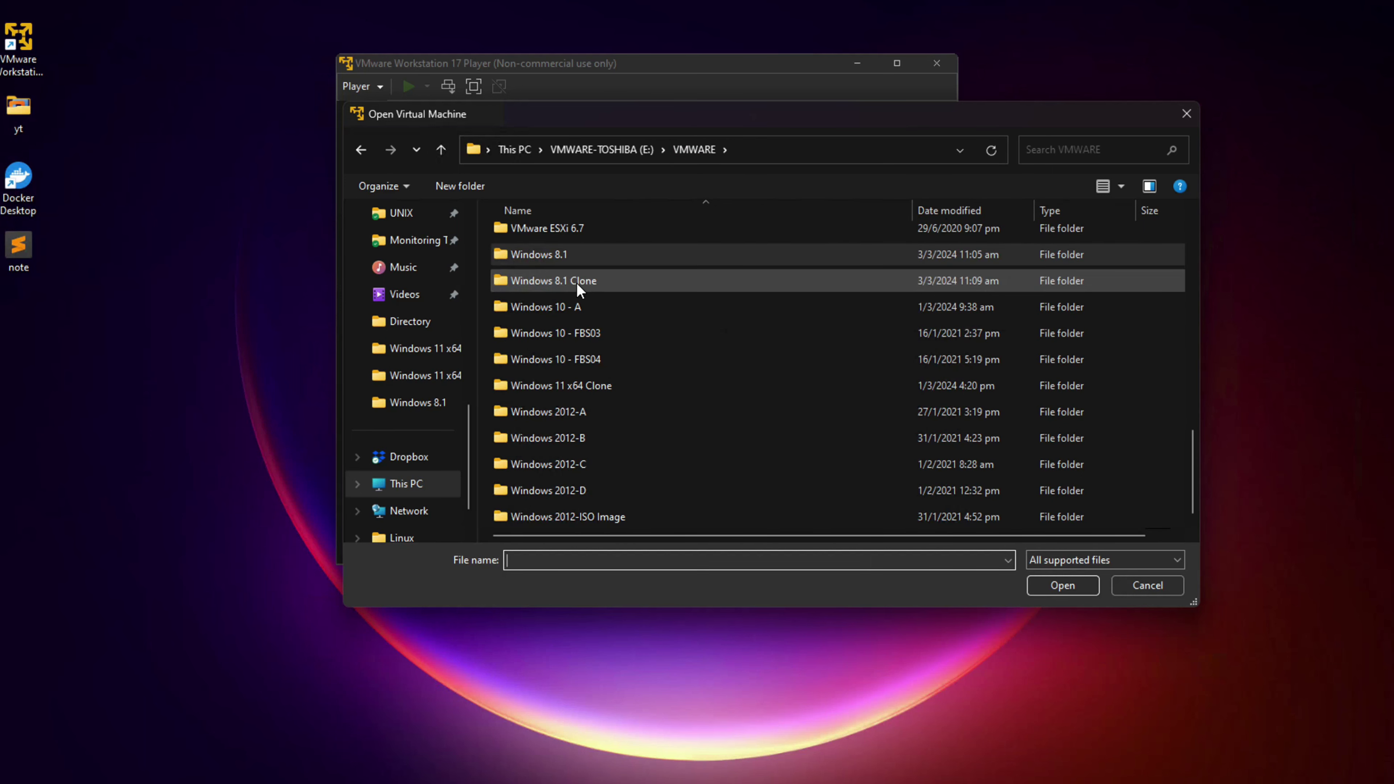
click(601, 279)
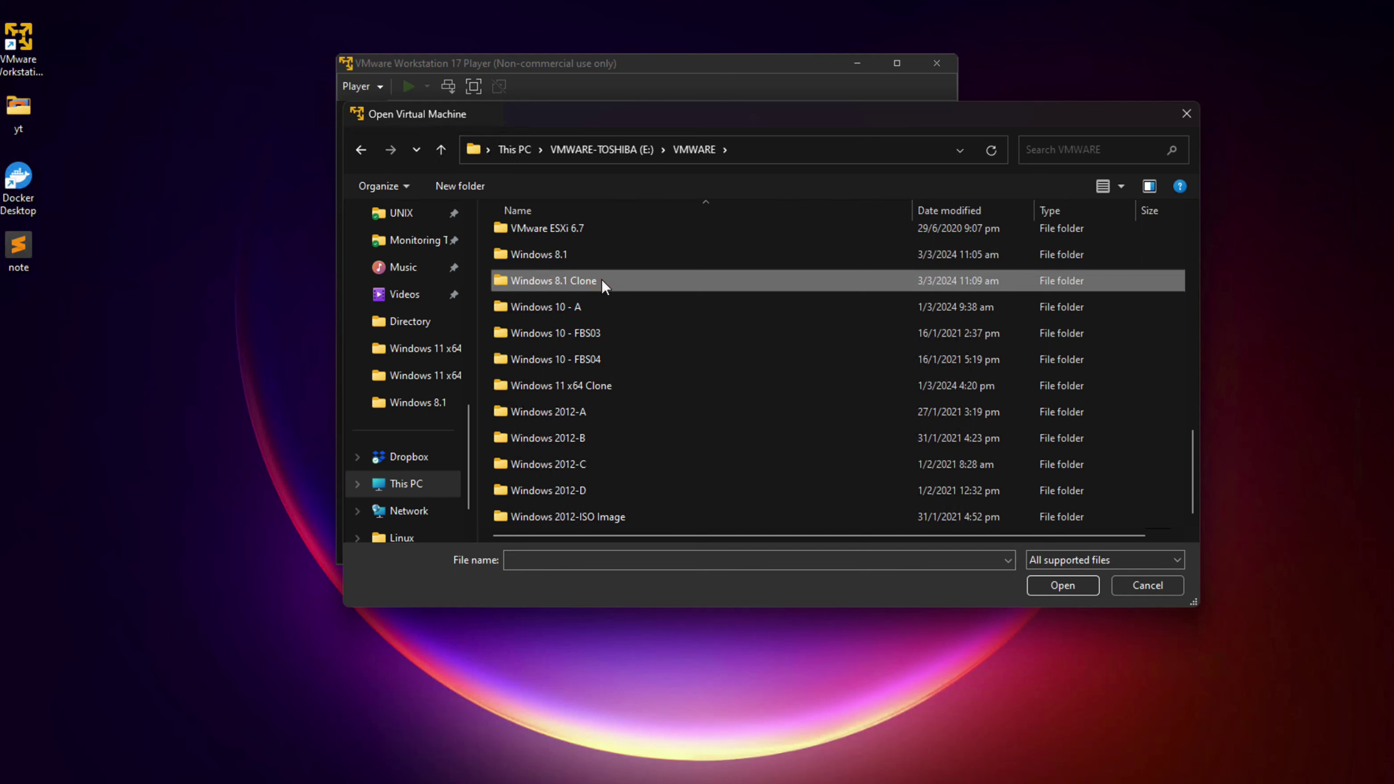
double_click(601, 279)
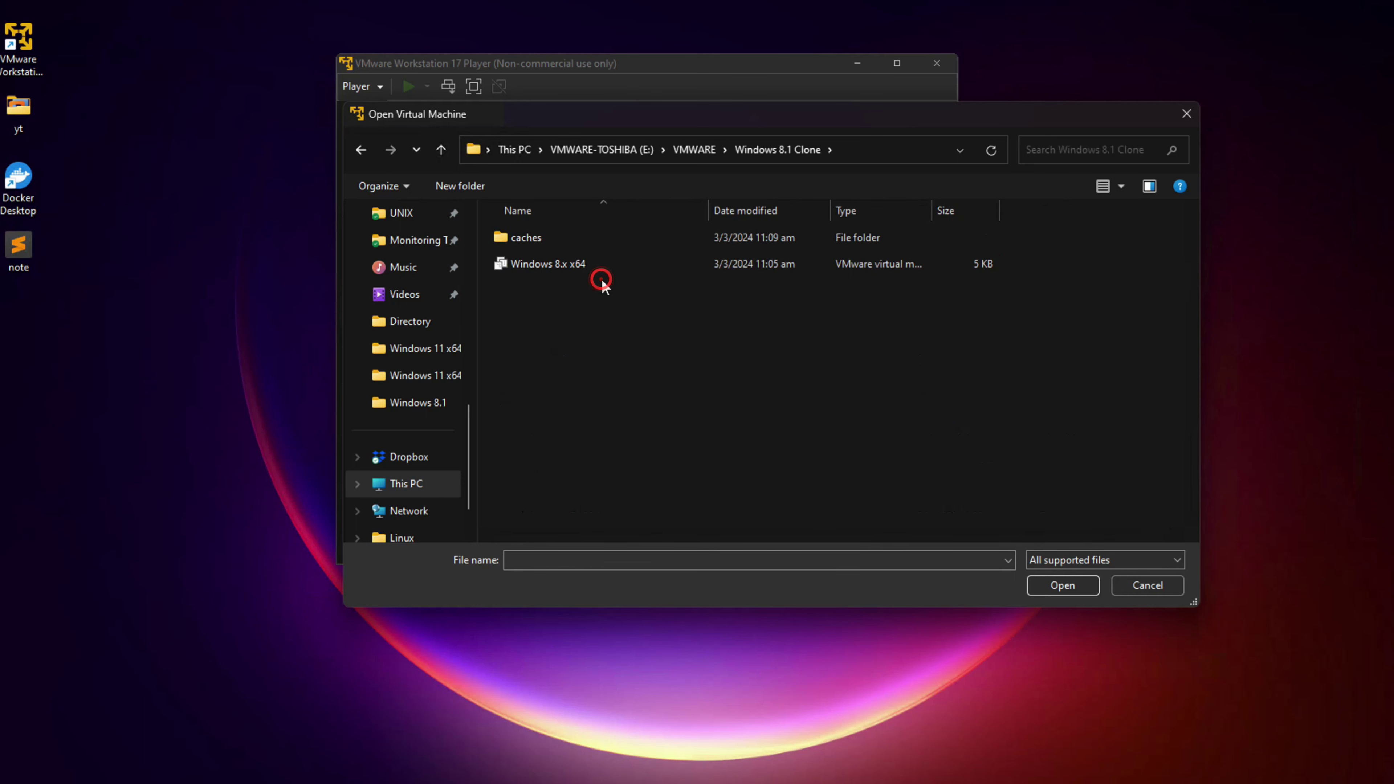
click(574, 275)
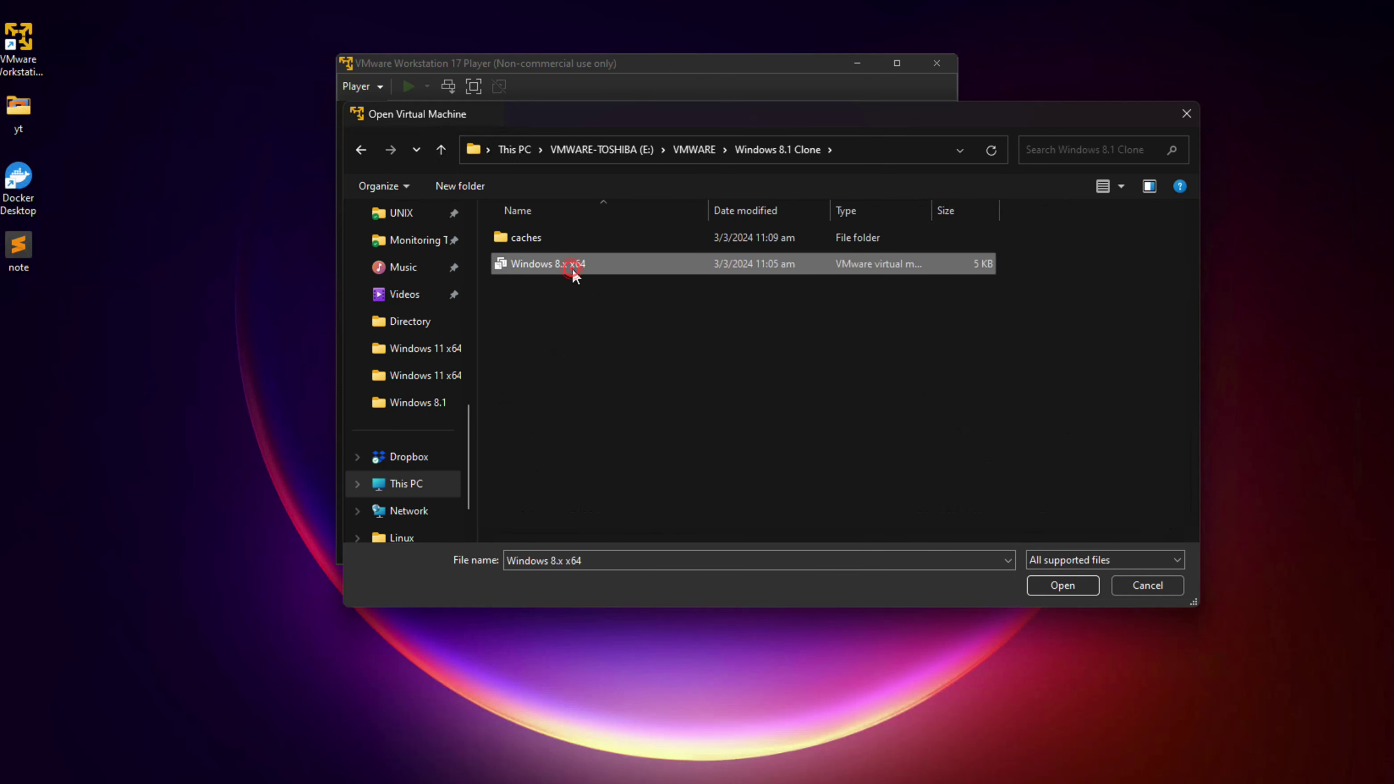
double_click(934, 205)
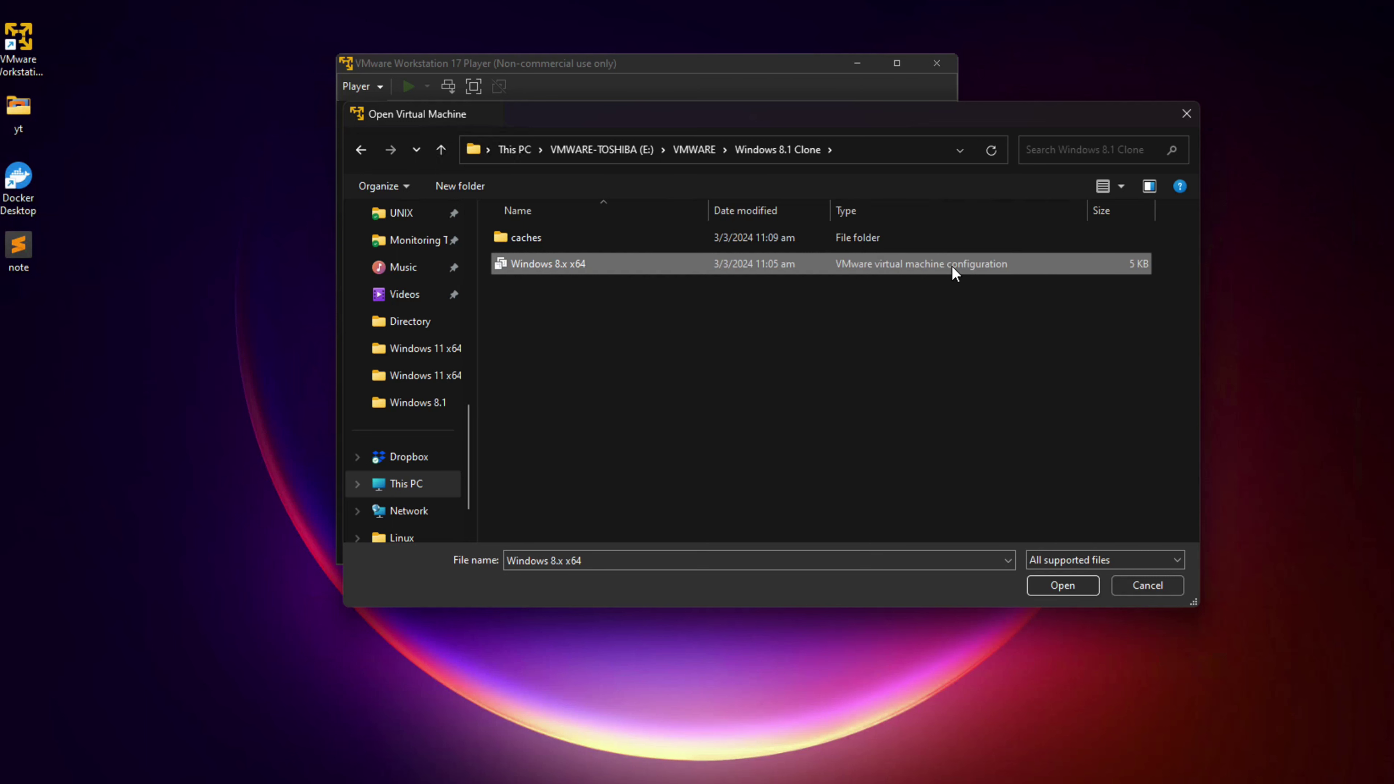
click(1062, 578)
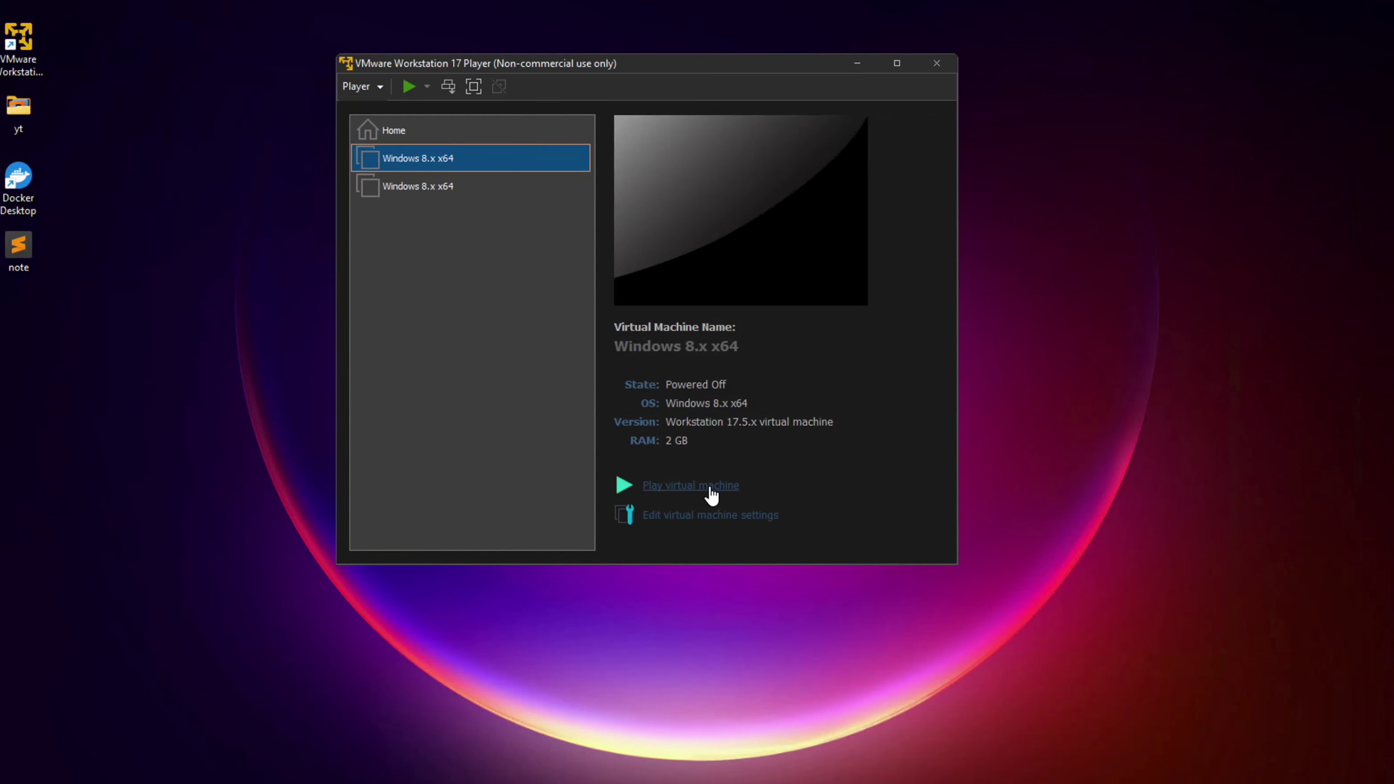
Rename the newly added VM to 'Windows 8.x x64 - Clone' in its General options.
right_click(459, 158)
click(523, 184)
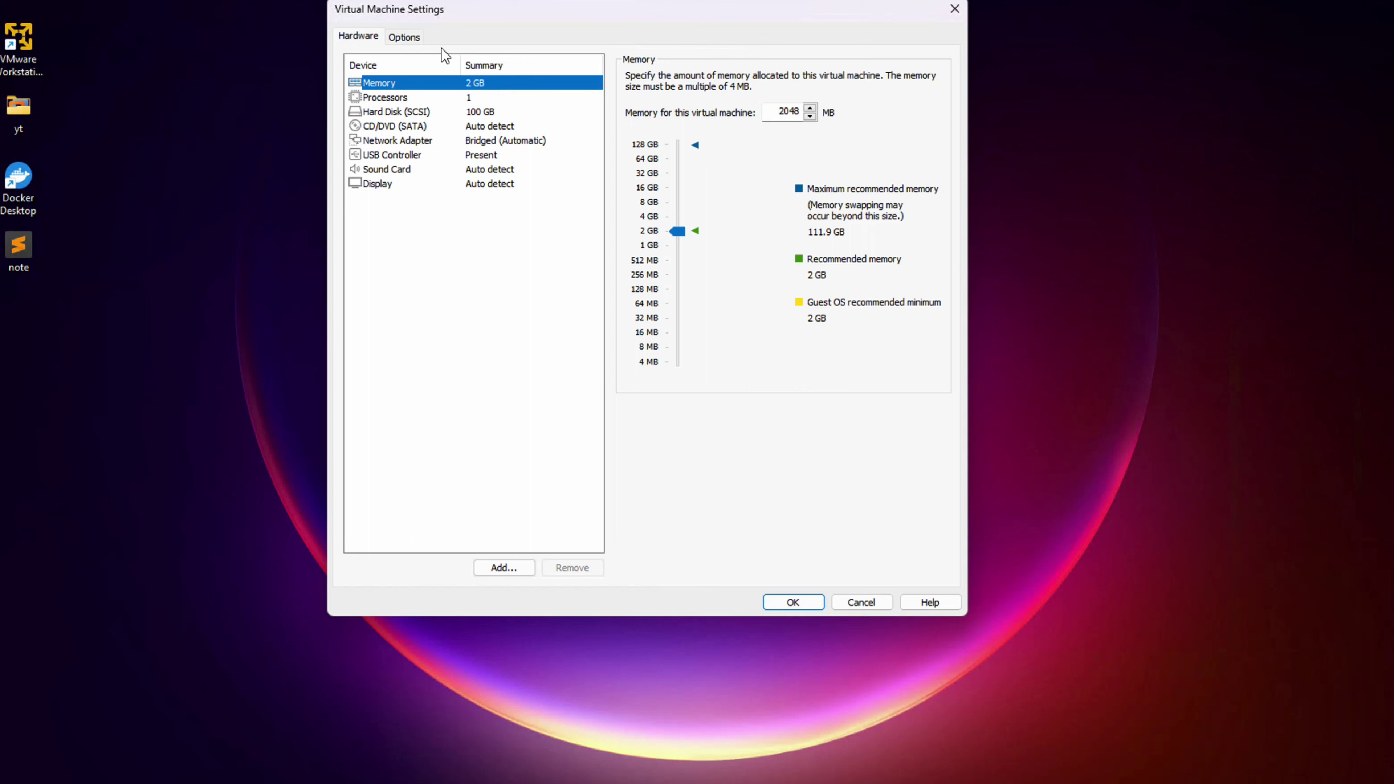
click(411, 37)
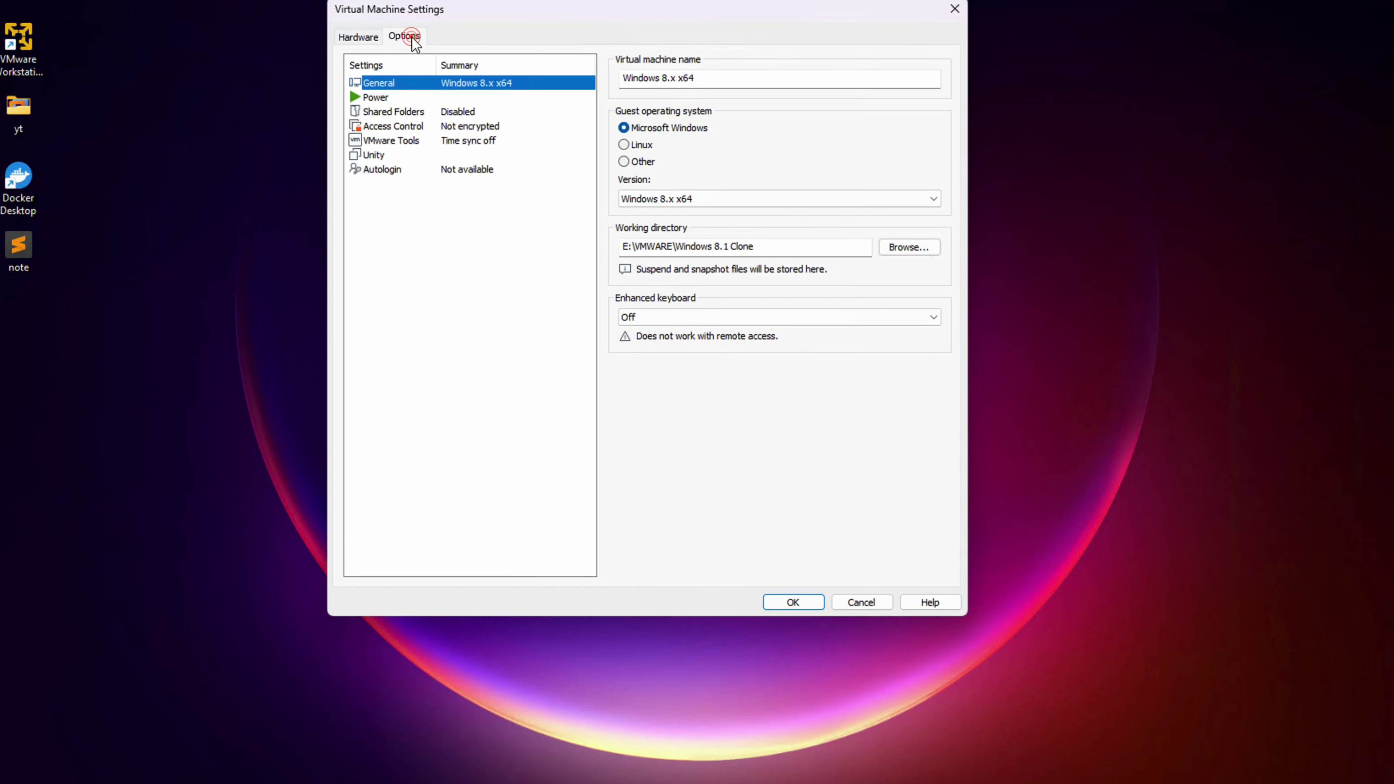
click(724, 81)
text(- Clone)
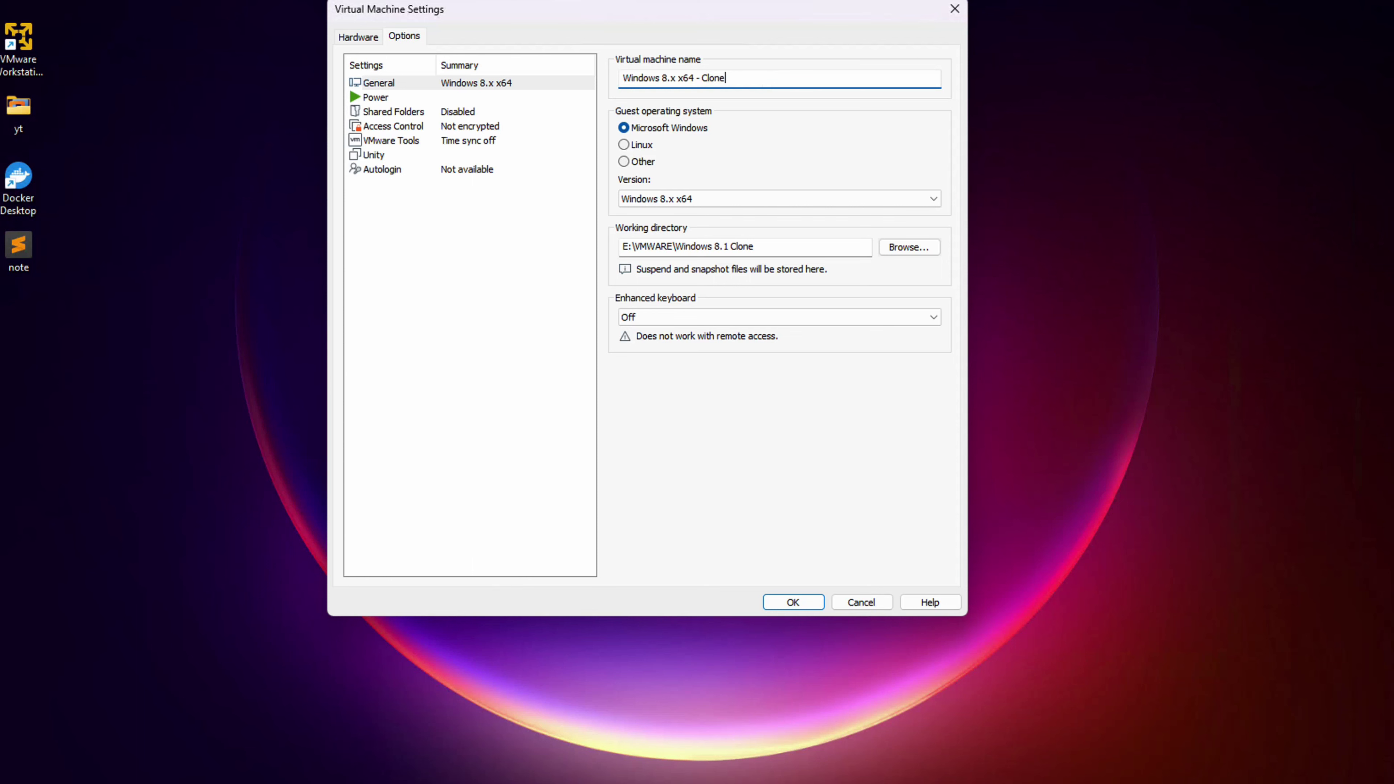
click(795, 603)
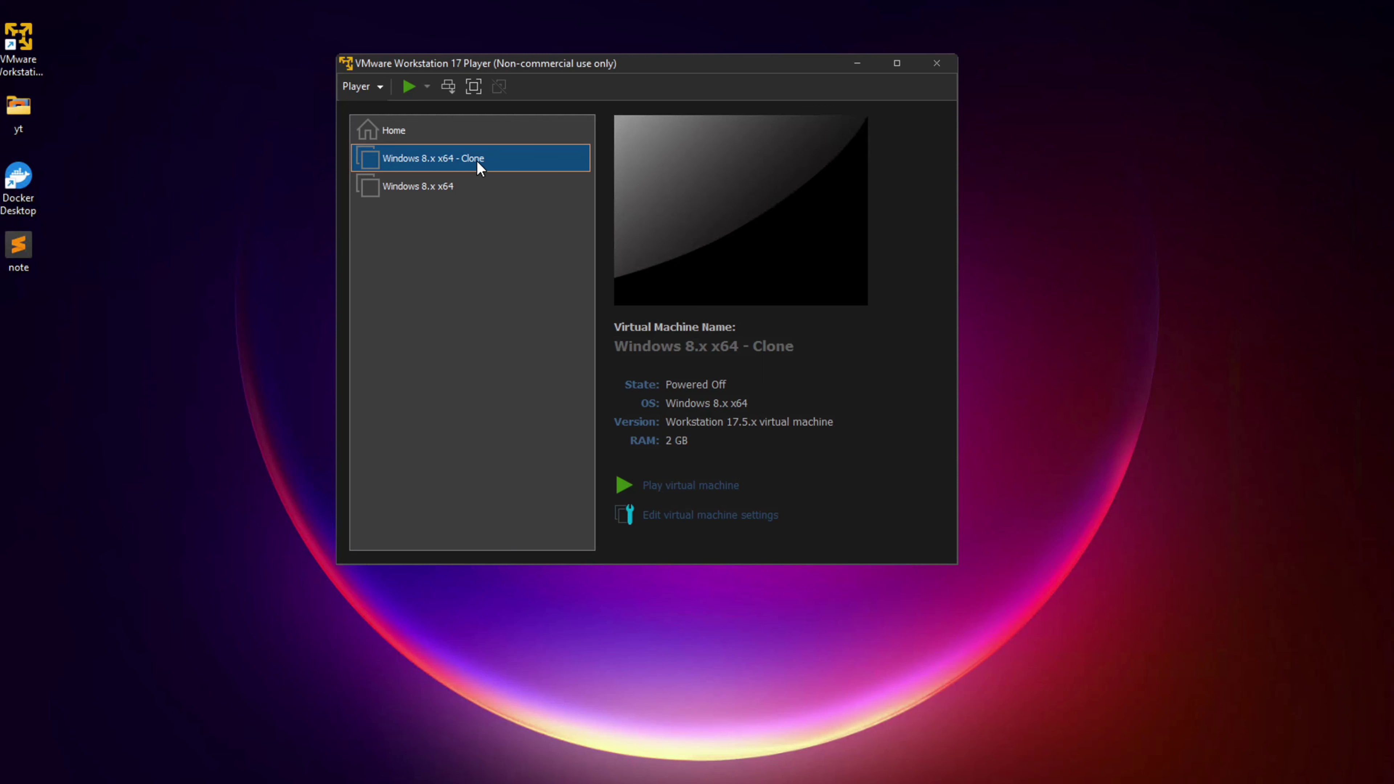
Power on Windows 8.x x64 - Clone, answer 'I Copied It', and release input to the host.
click(712, 484)
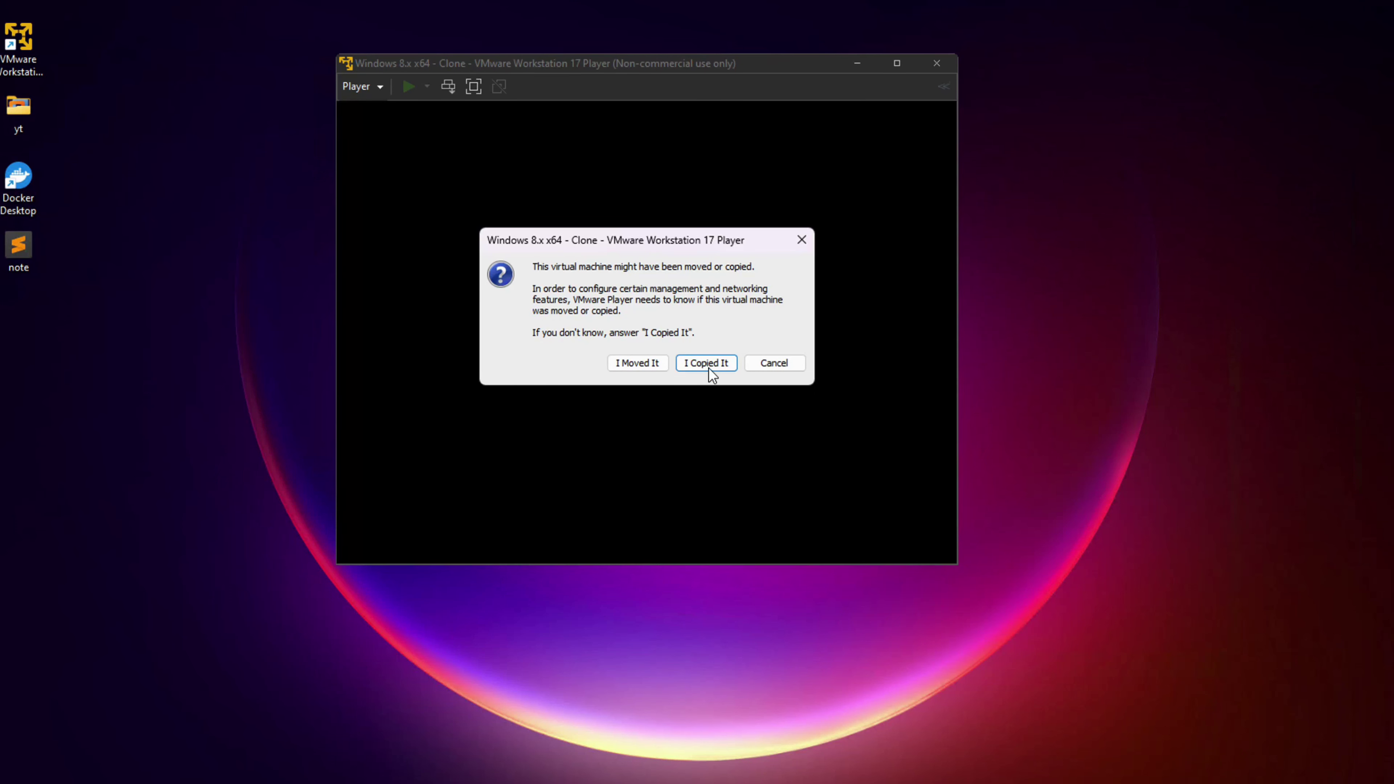
click(710, 363)
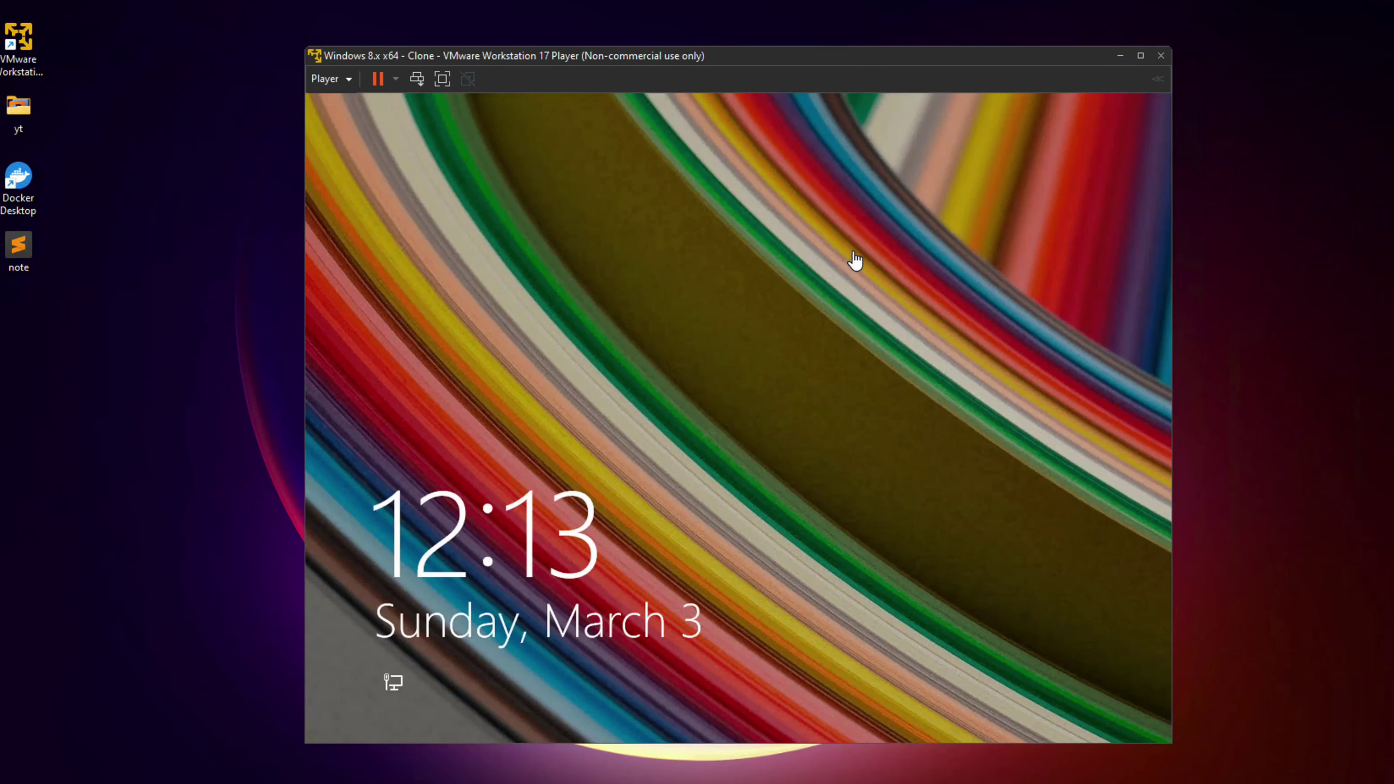
click(780, 255)
key(ctrl+alt)
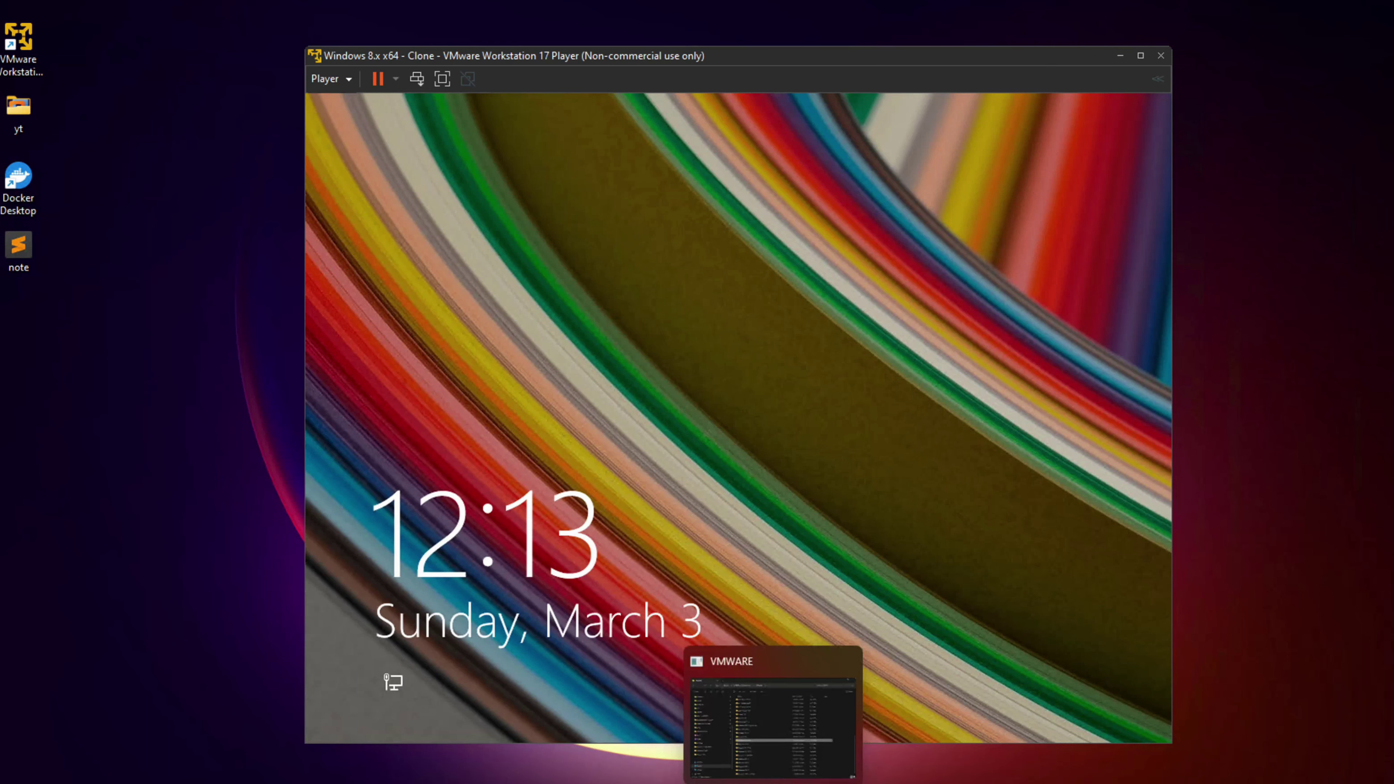
Open the Windows 11 x64 Clone folder in VMWARE, then minimize File Explorer.
click(773, 781)
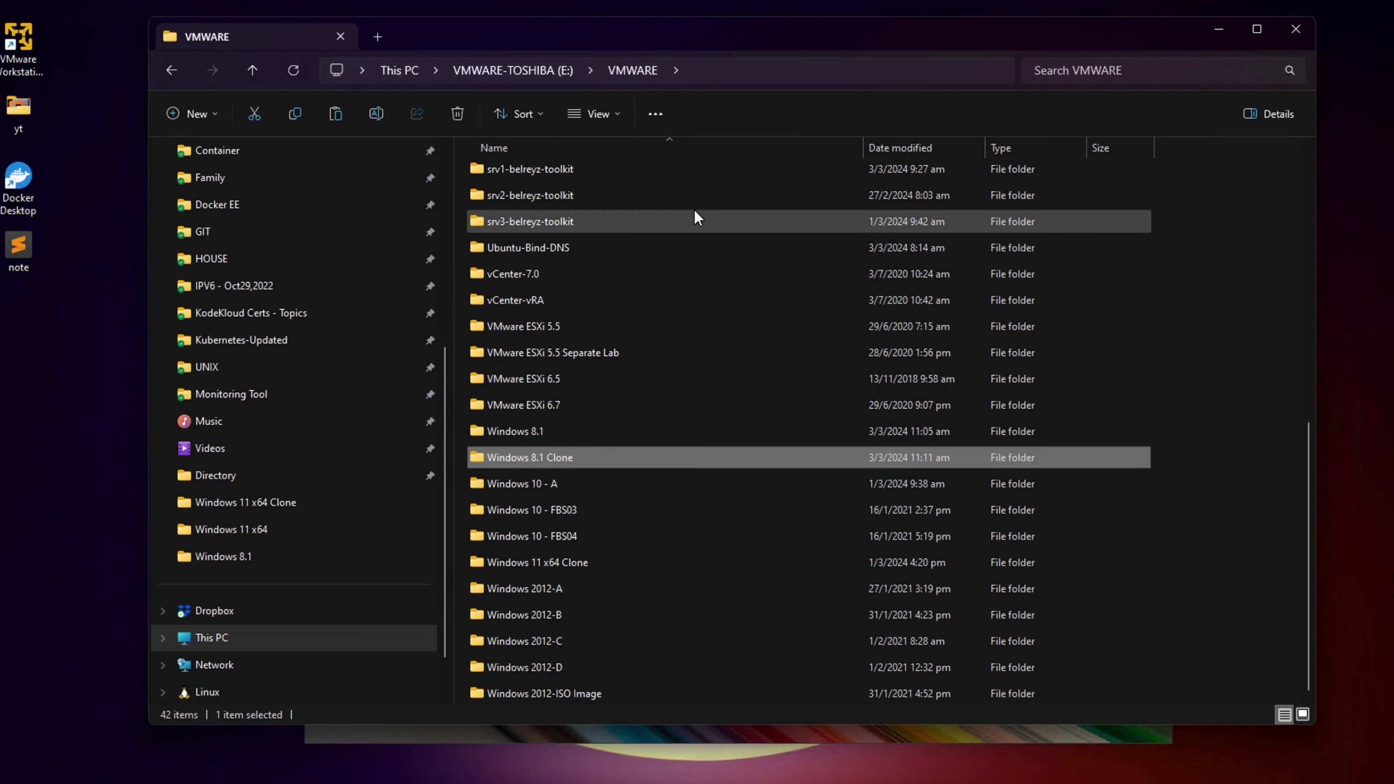
drag(750, 32, 708, 23)
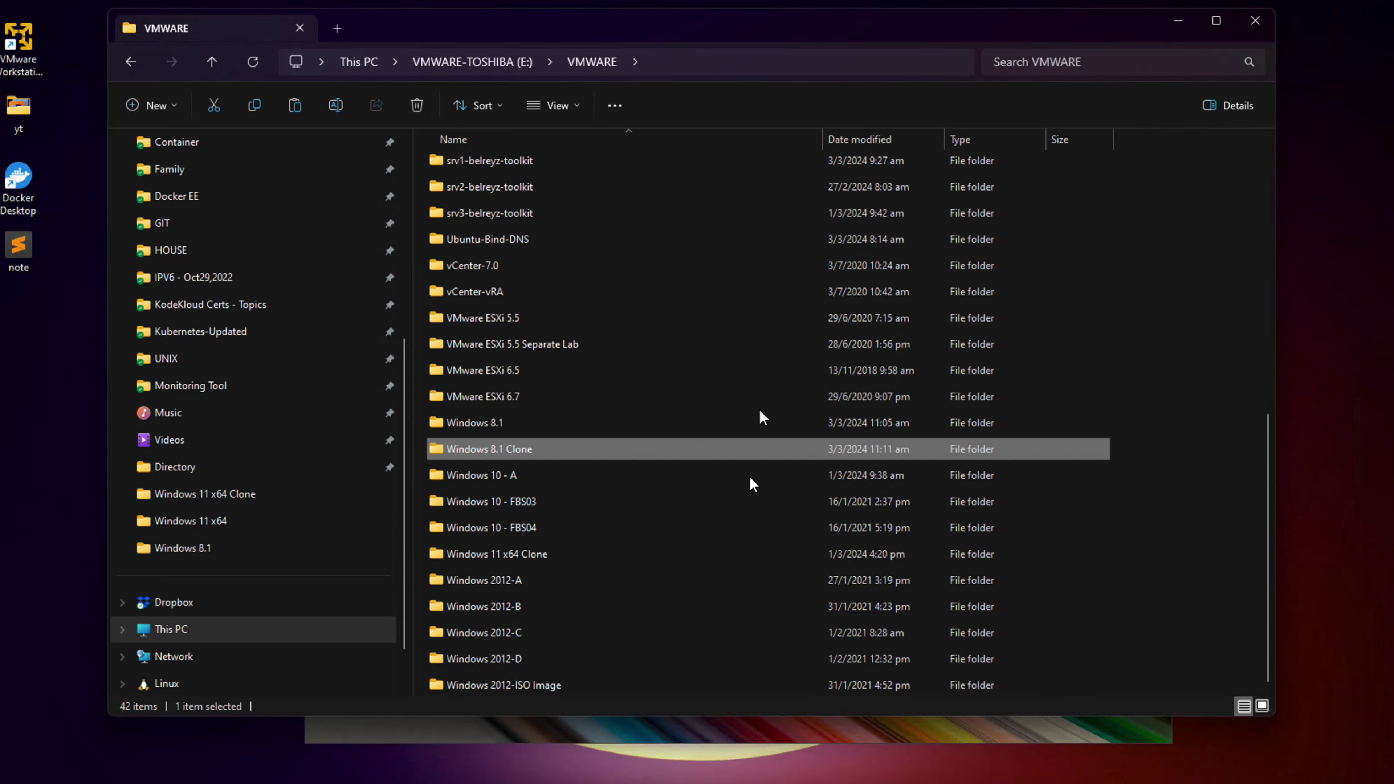
double_click(631, 557)
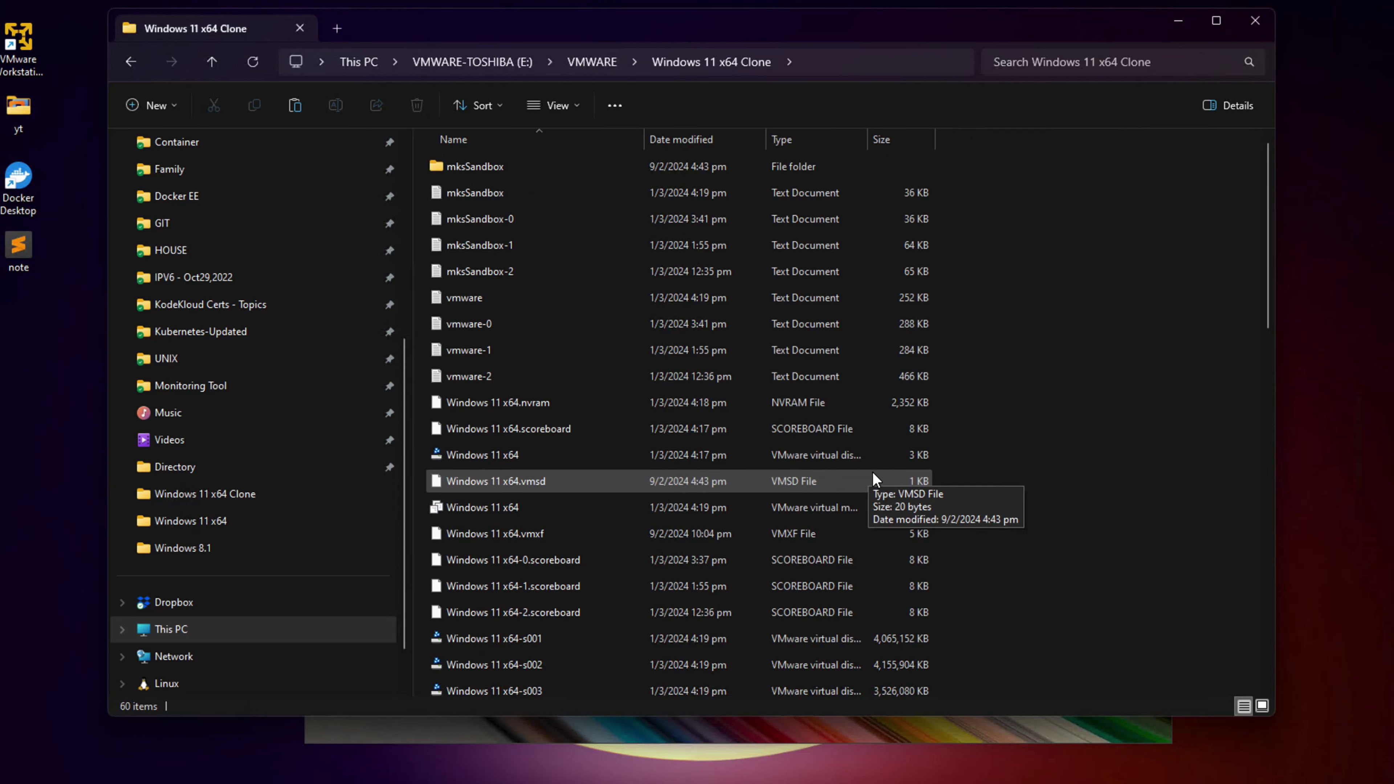
click(1181, 22)
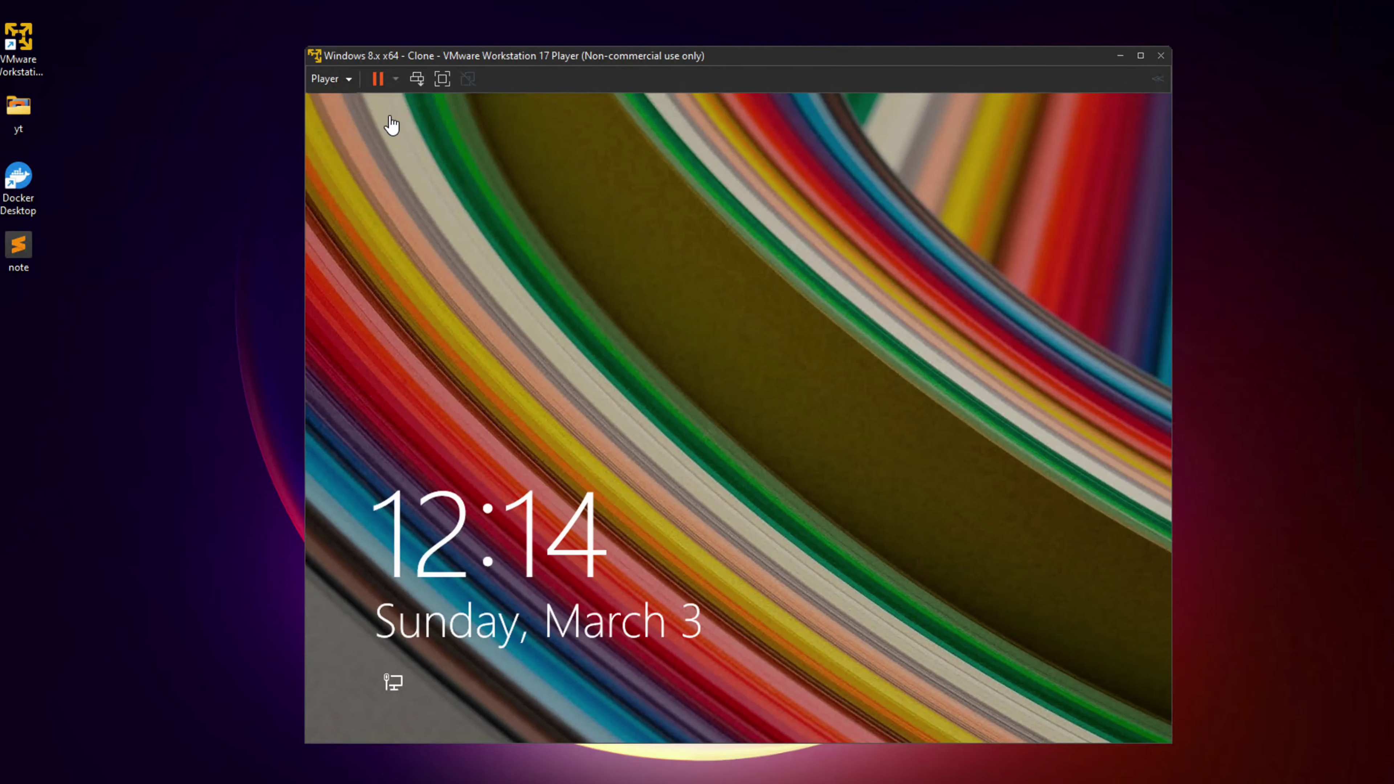
Shut down the Windows 8 clone guest and relaunch VMware Workstation 17 Player.
click(395, 79)
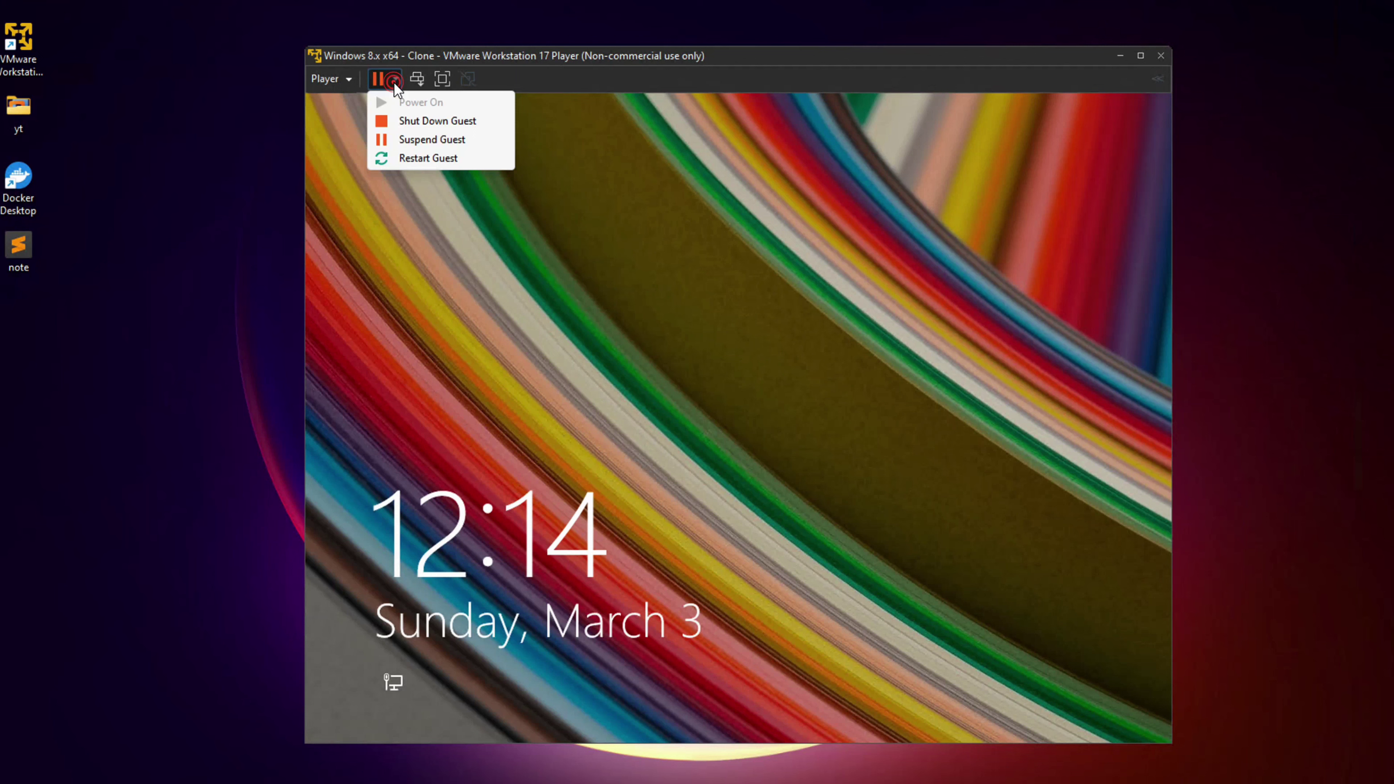
click(438, 120)
click(761, 441)
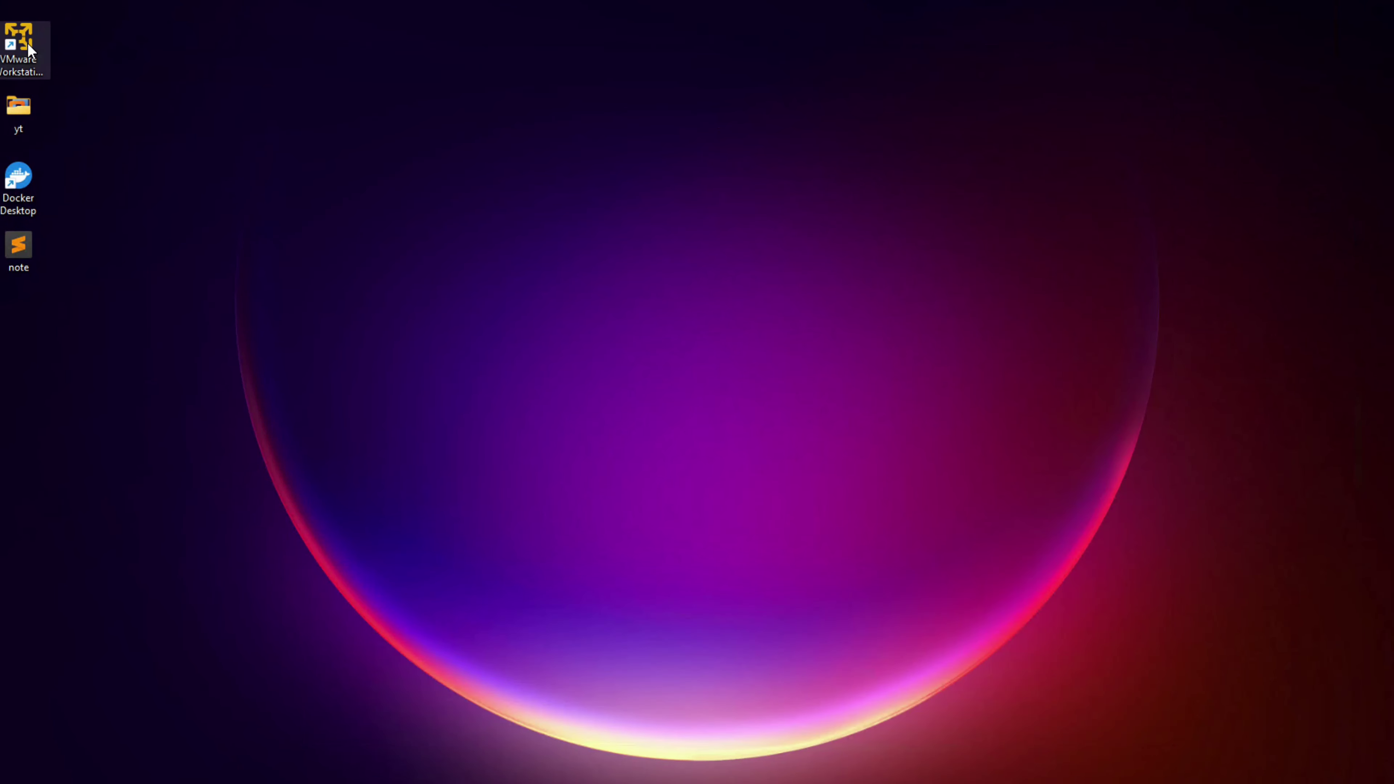
click(29, 49)
double_click(28, 49)
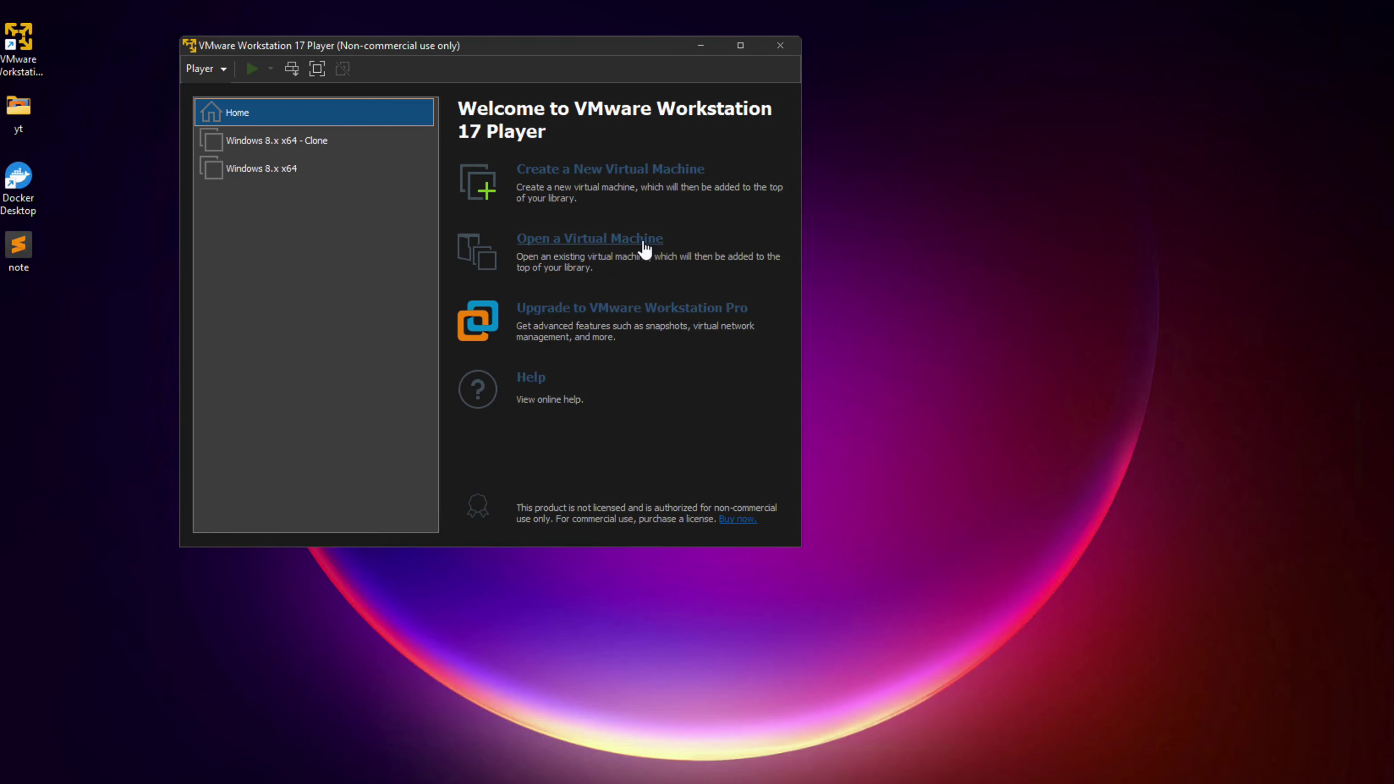
Open the Windows 11 x64 configuration from the Windows 11 x64 Clone folder into the library.
click(645, 244)
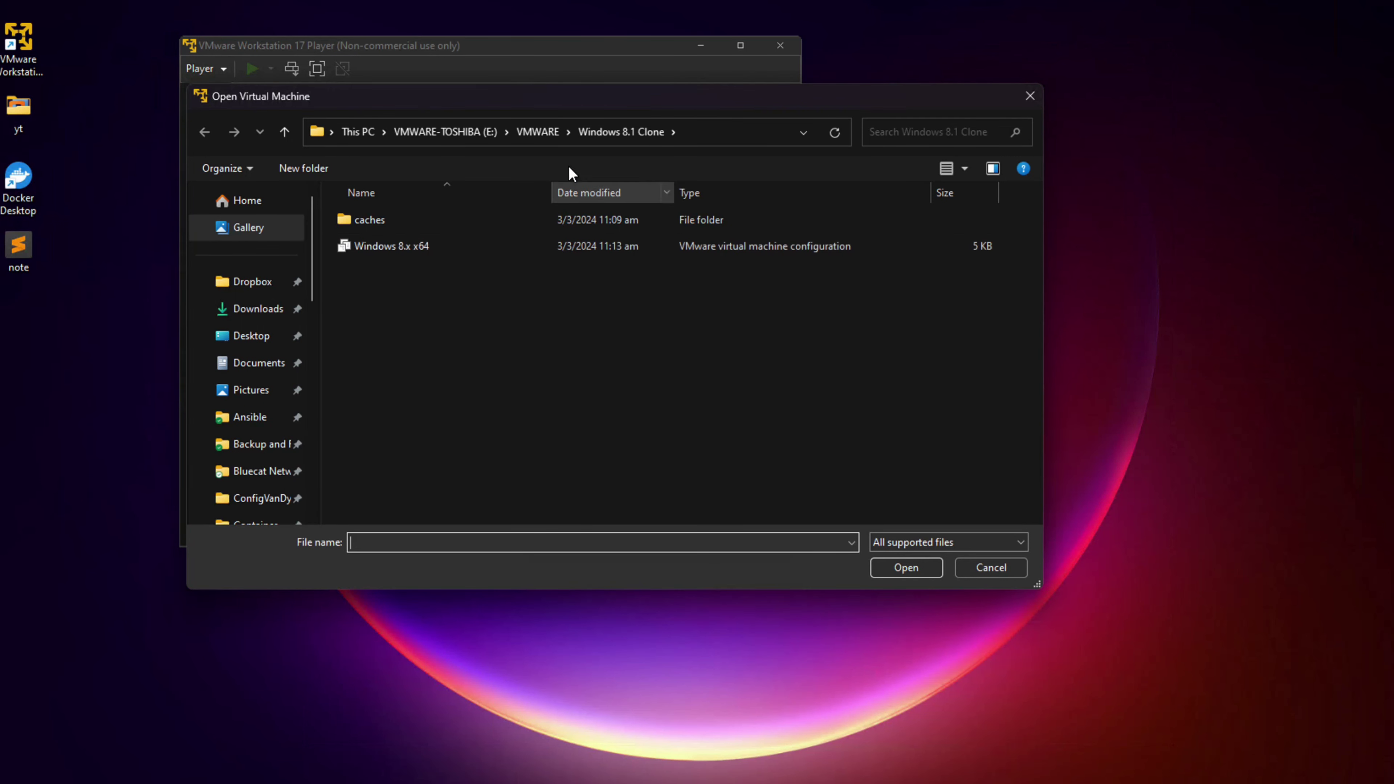
click(536, 131)
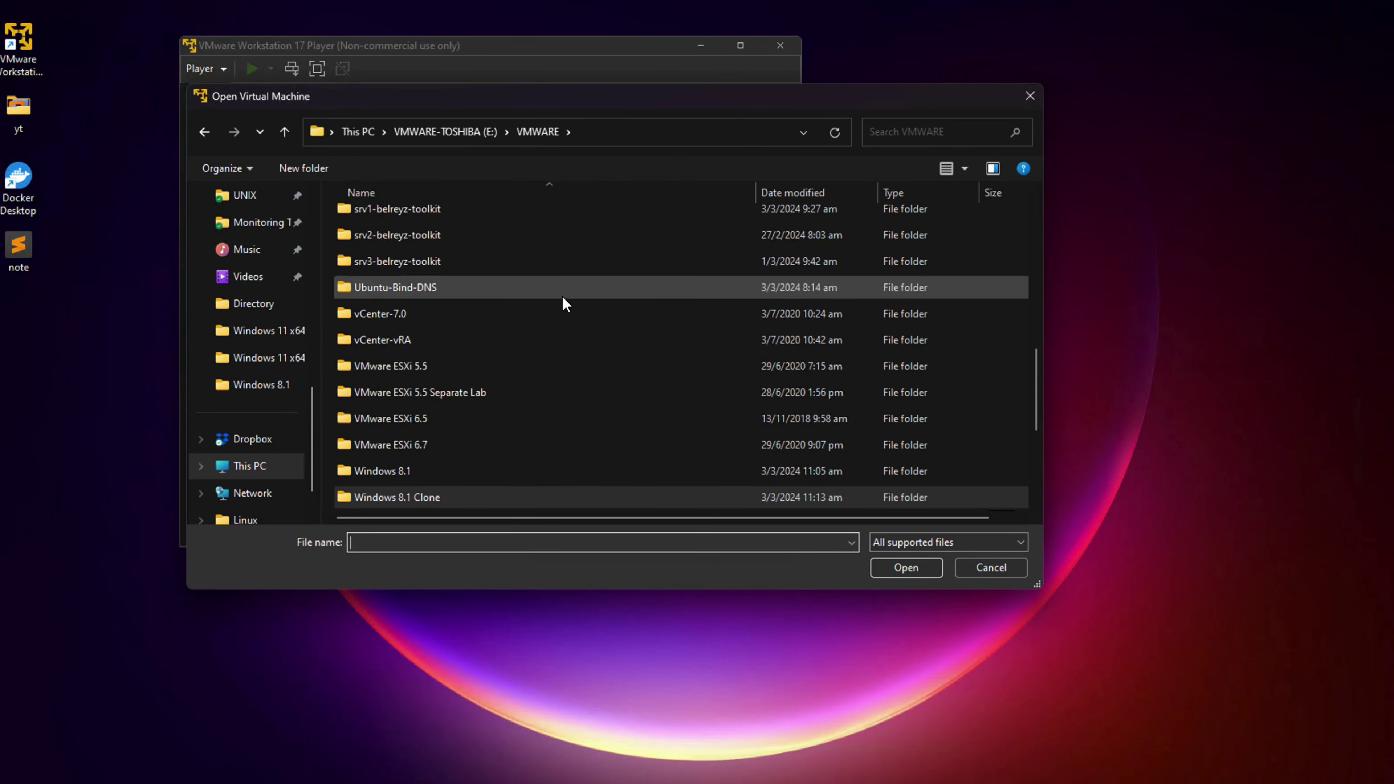
scroll(565, 303, down, 3)
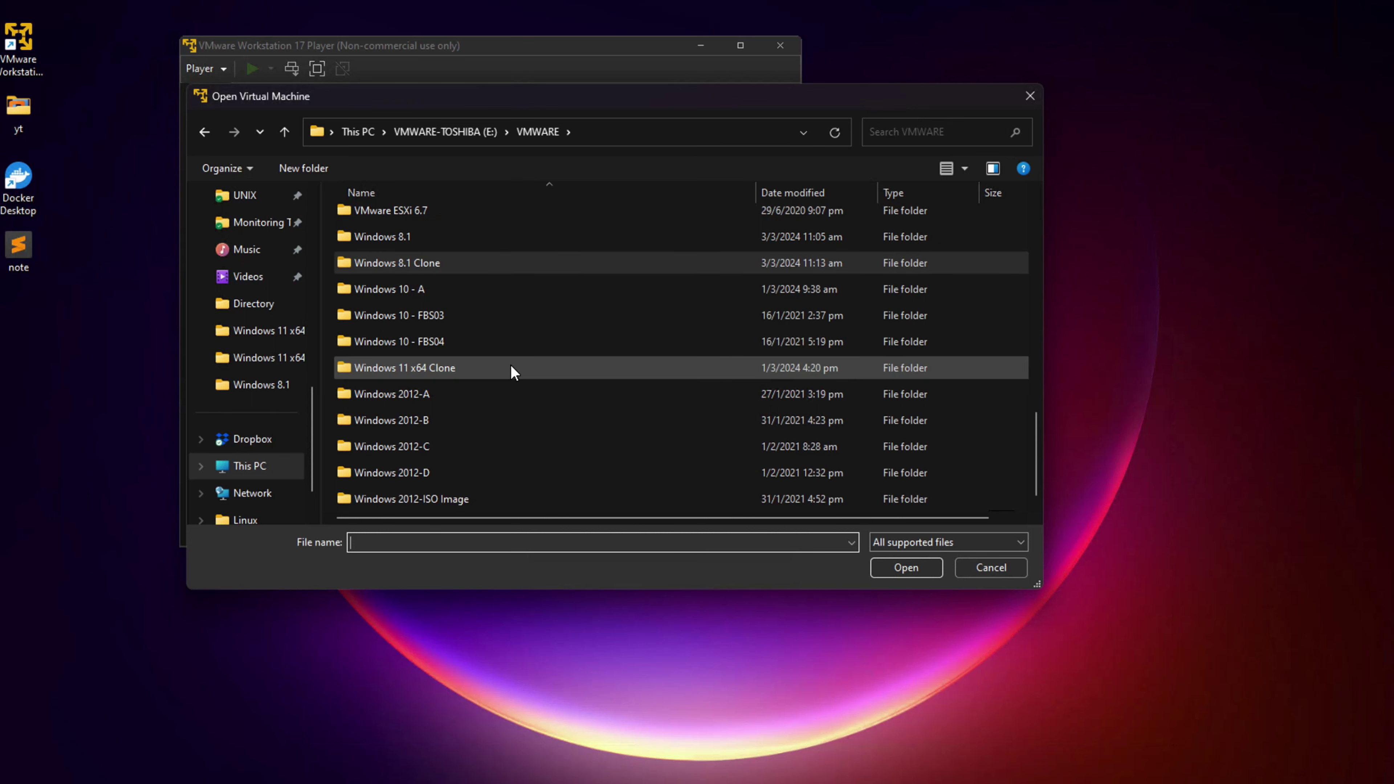
mouse_move(425, 375)
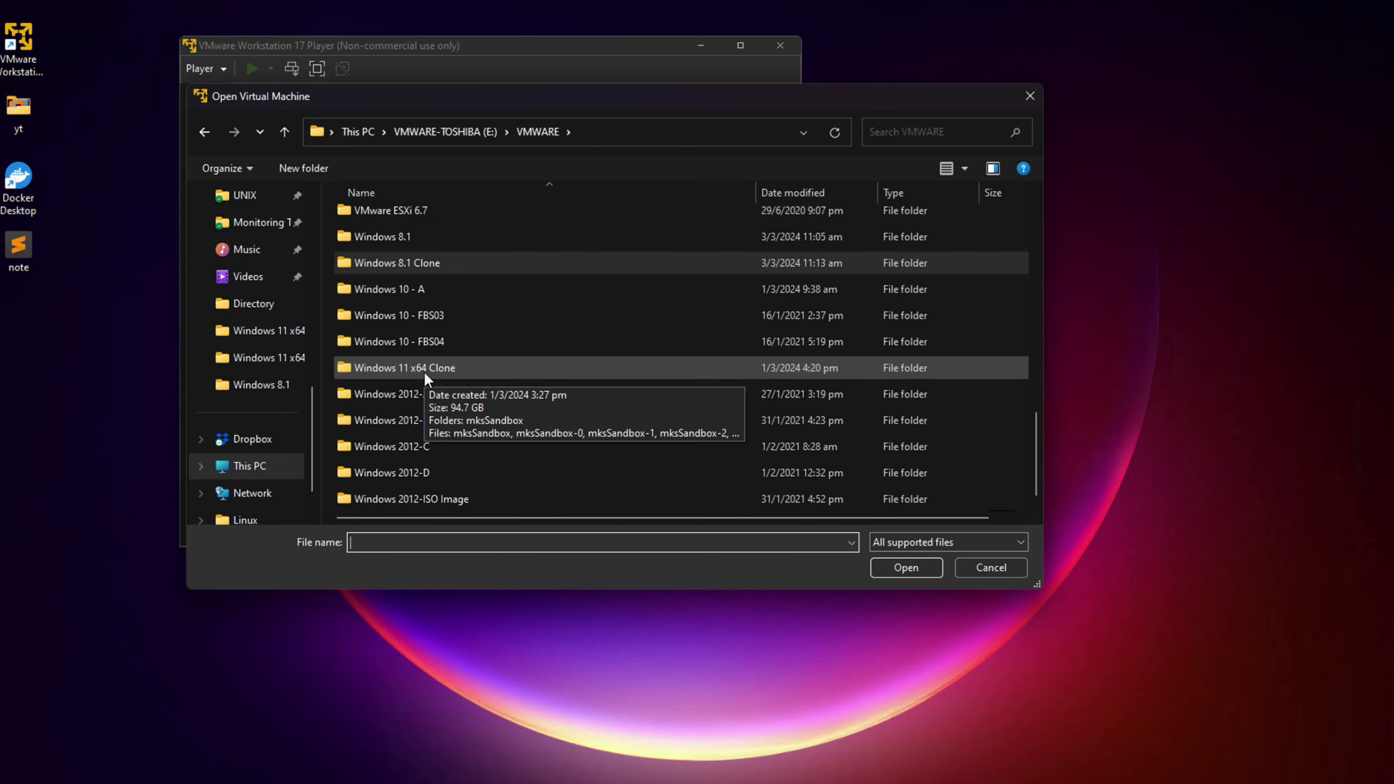
double_click(463, 369)
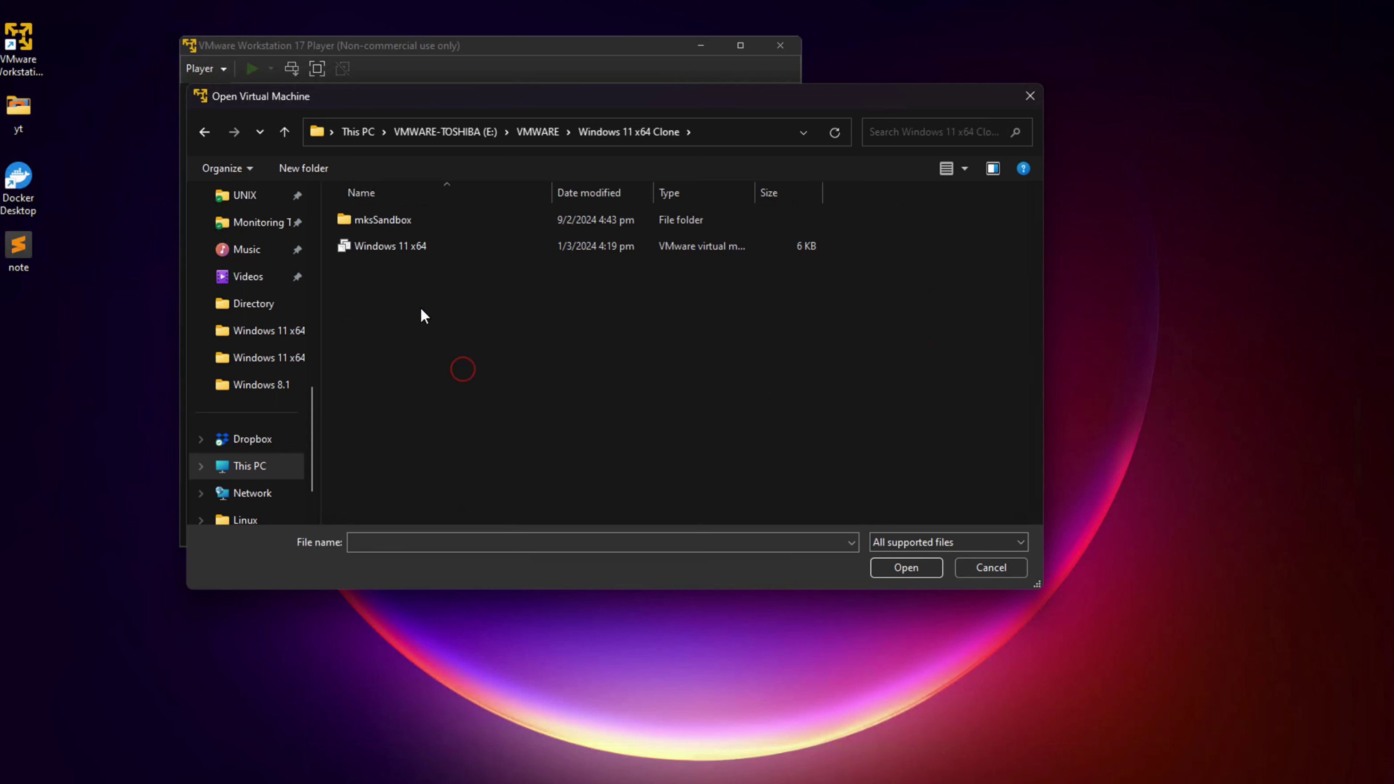
click(408, 245)
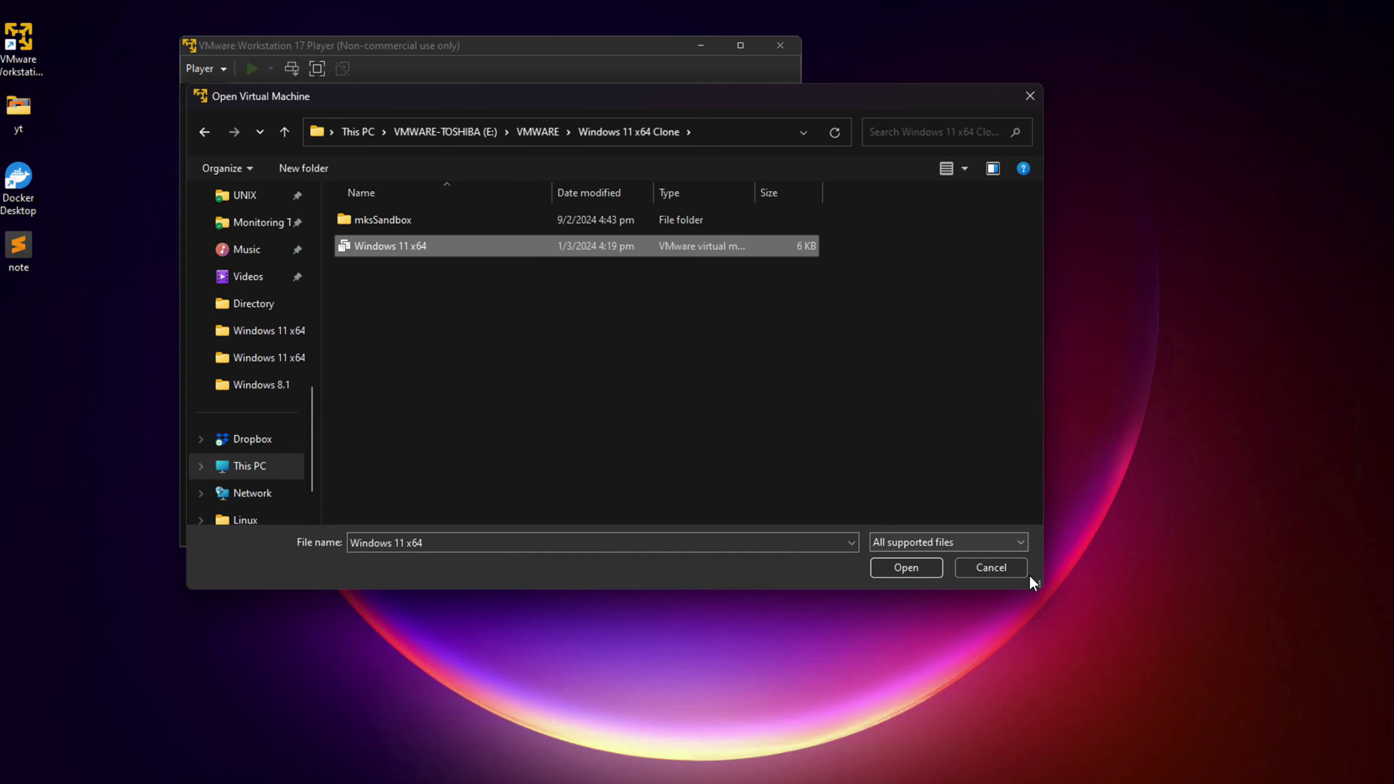
click(905, 567)
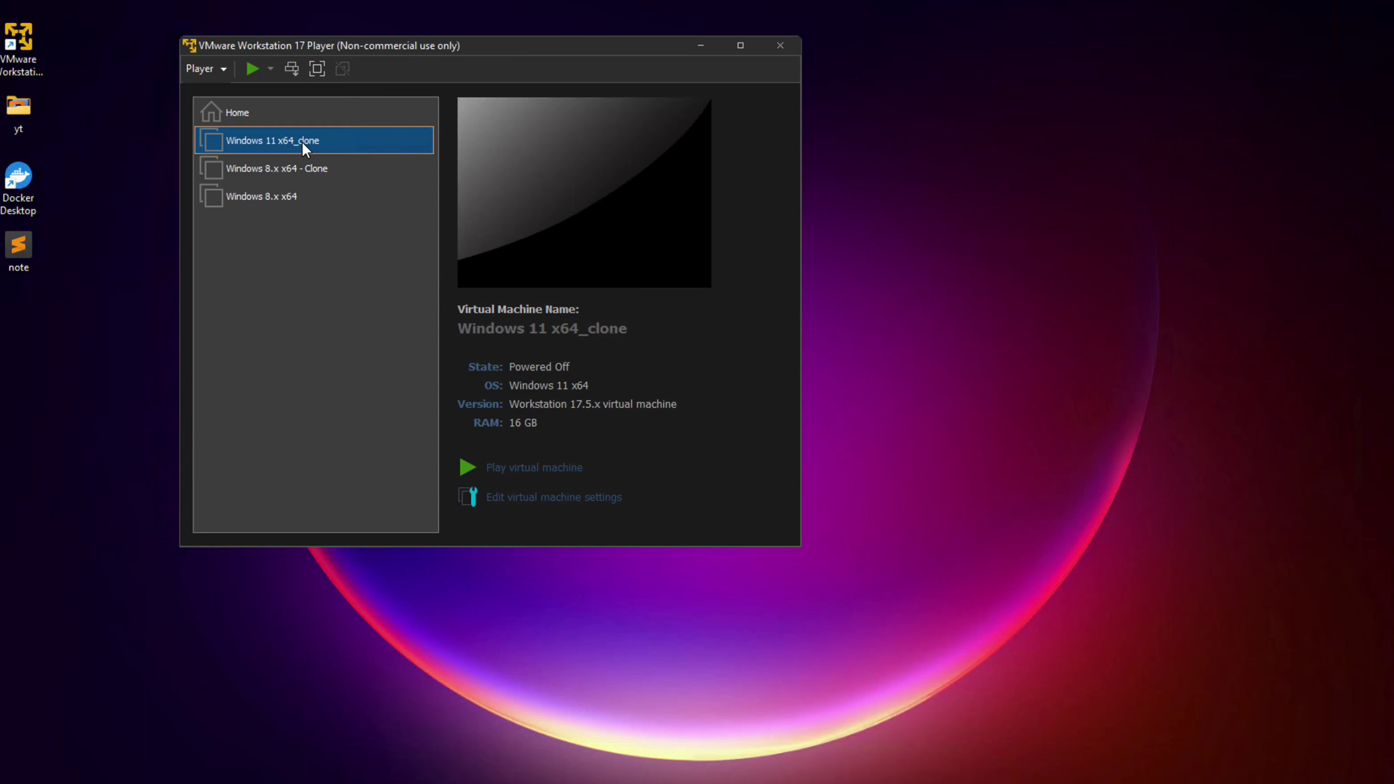
Power on Windows 11 x64_clone and confirm it was copied ('I Copied It').
click(547, 467)
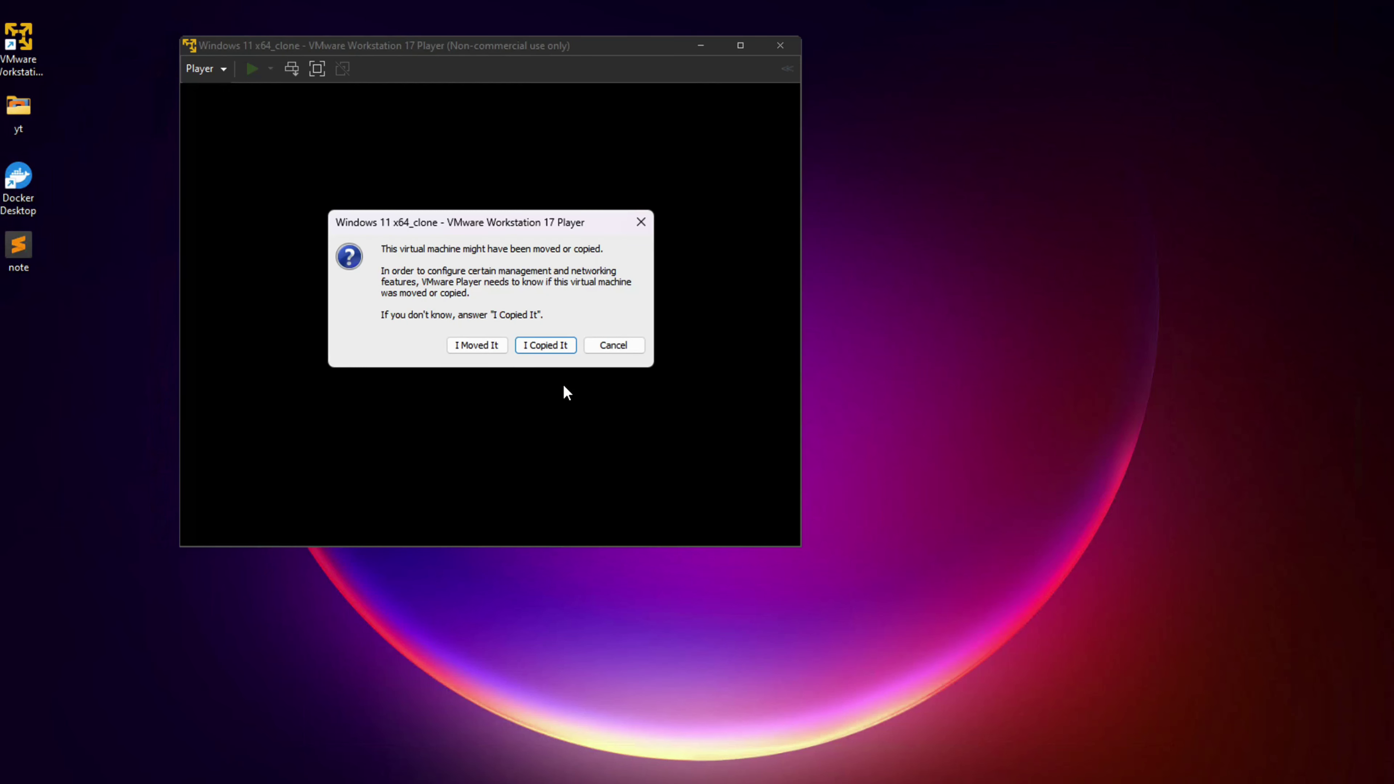
click(551, 350)
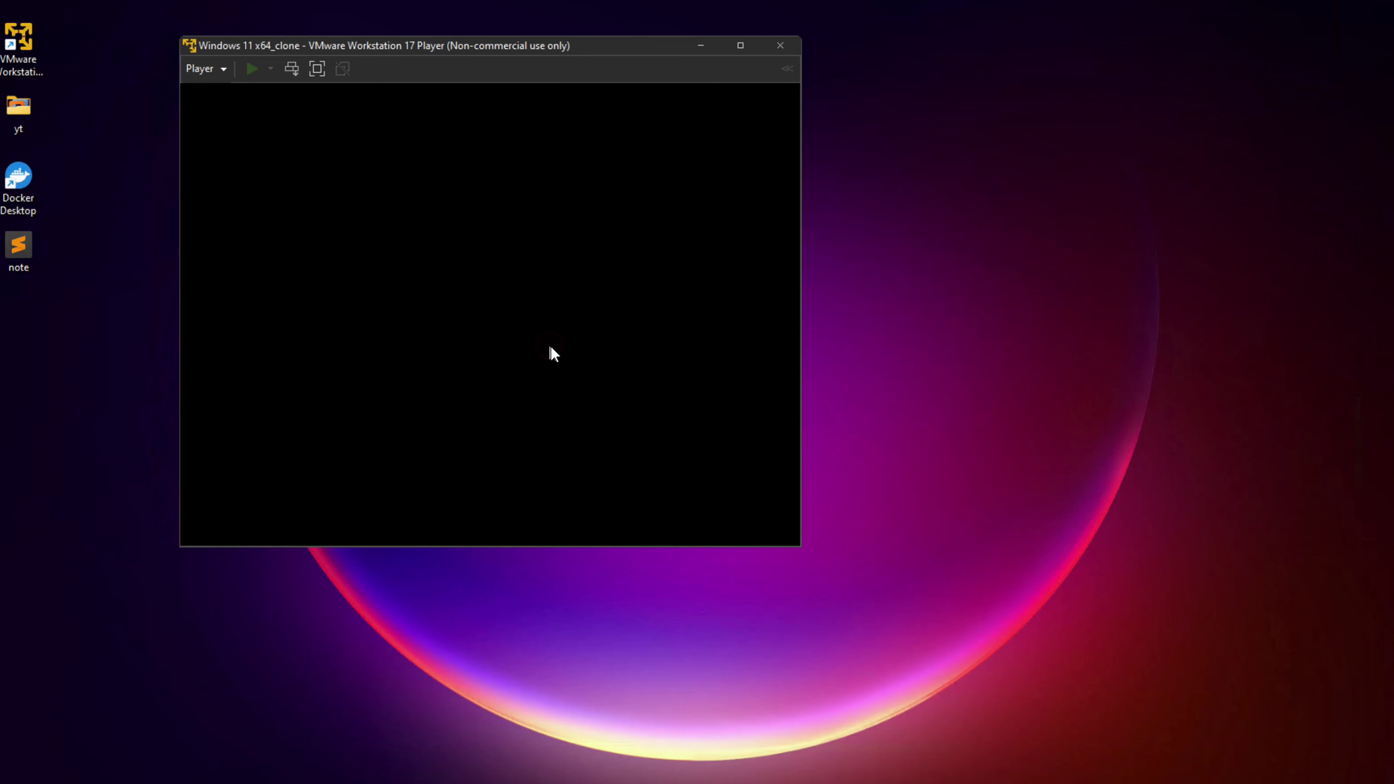